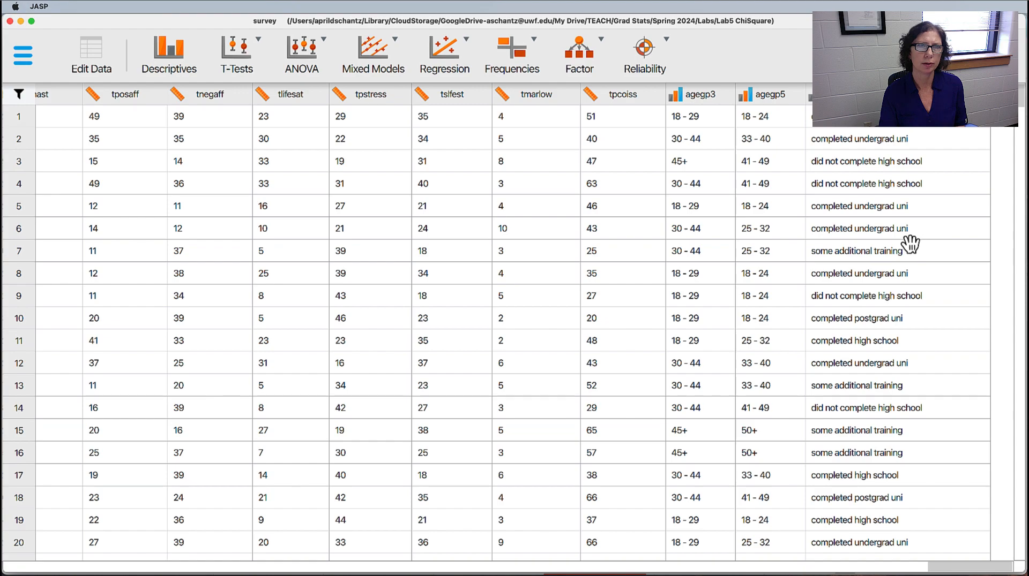
# Step: Start a Descriptive Statistics analysis with sex, source and smoke as its variables
pyautogui.hscroll(-10, 647, 229)
pyautogui.hscroll(-20, 646, 229)
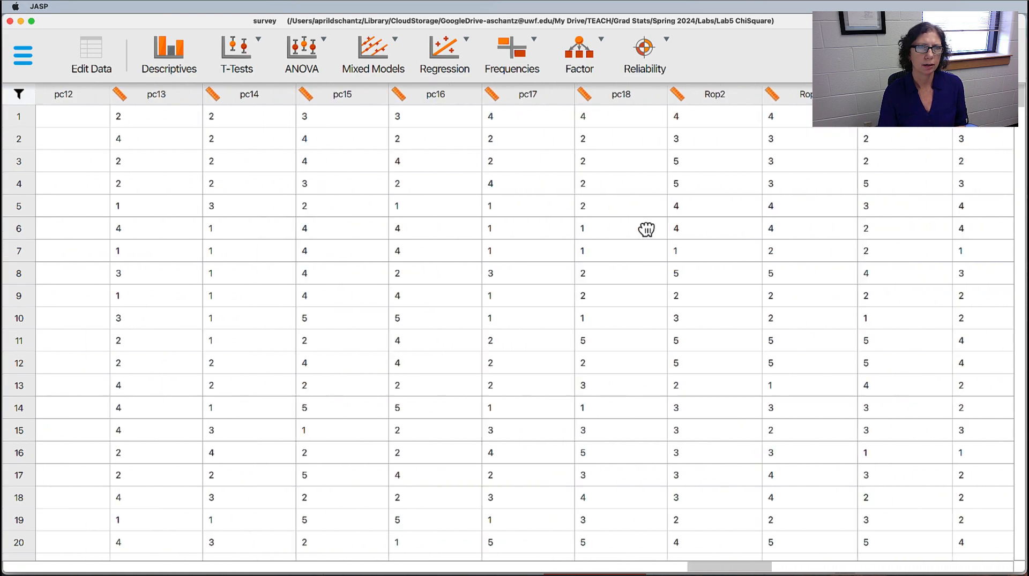
pyautogui.hscroll(-15, 646, 229)
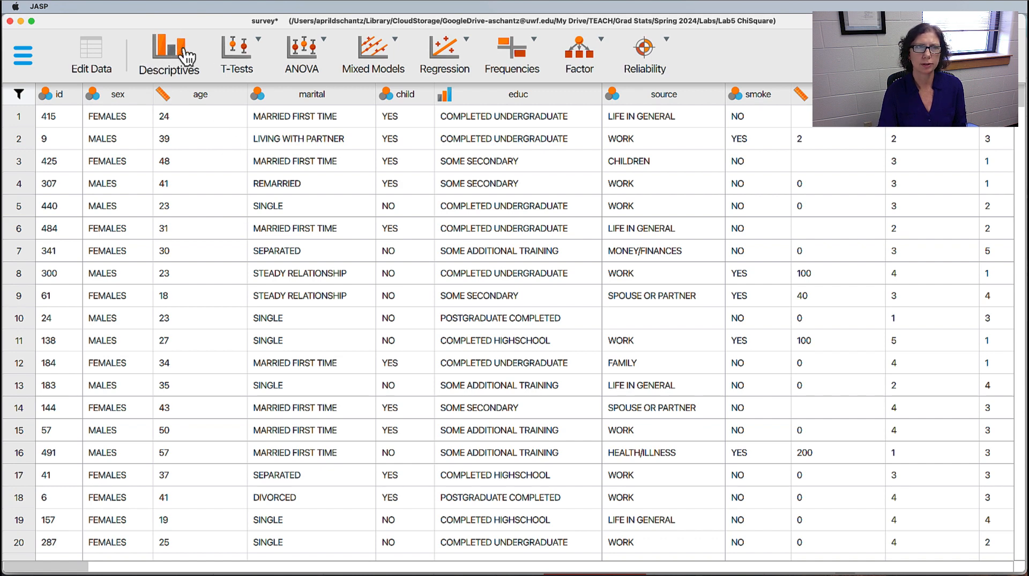
pyautogui.click(170, 58)
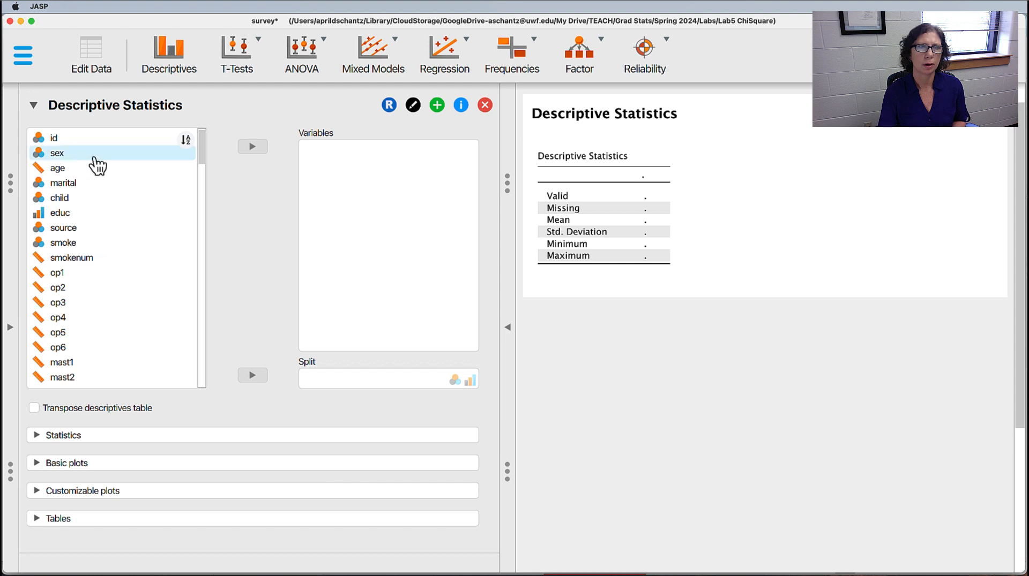
pyautogui.click(64, 155)
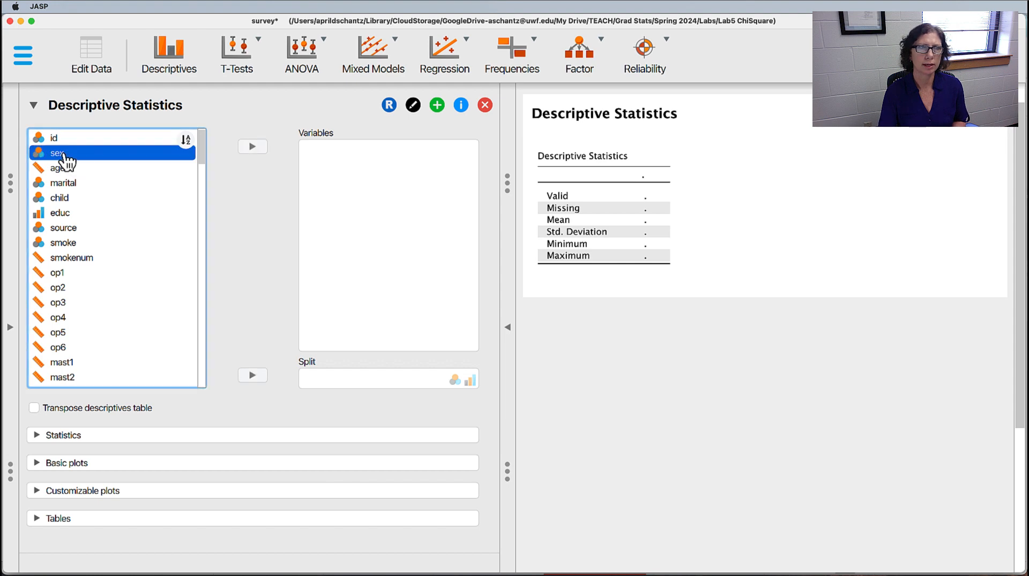
pyautogui.keyDown('super'); pyautogui.click(75, 235); pyautogui.keyUp('super')
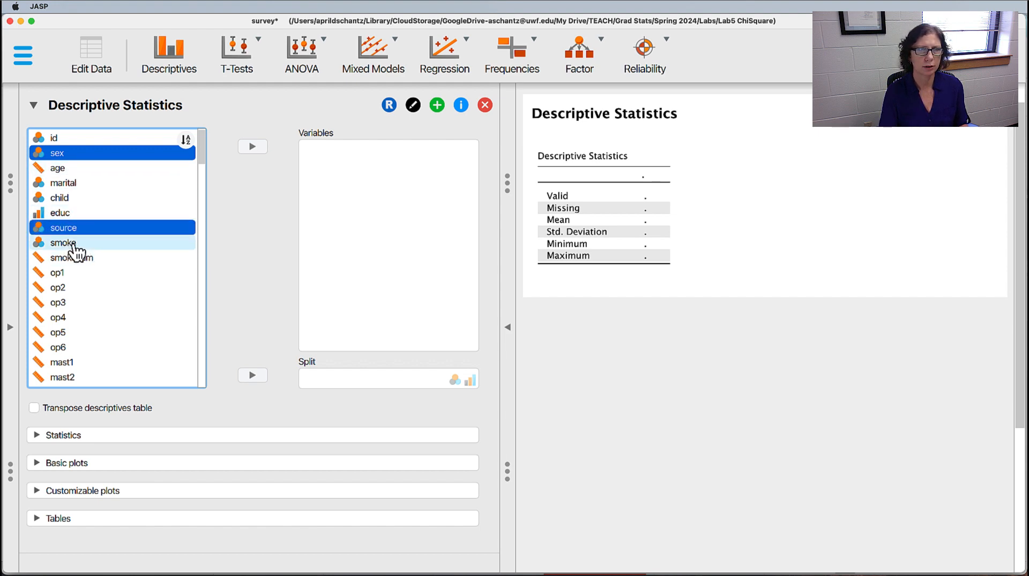
pyautogui.keyDown('super'); pyautogui.click(72, 247); pyautogui.keyUp('super')
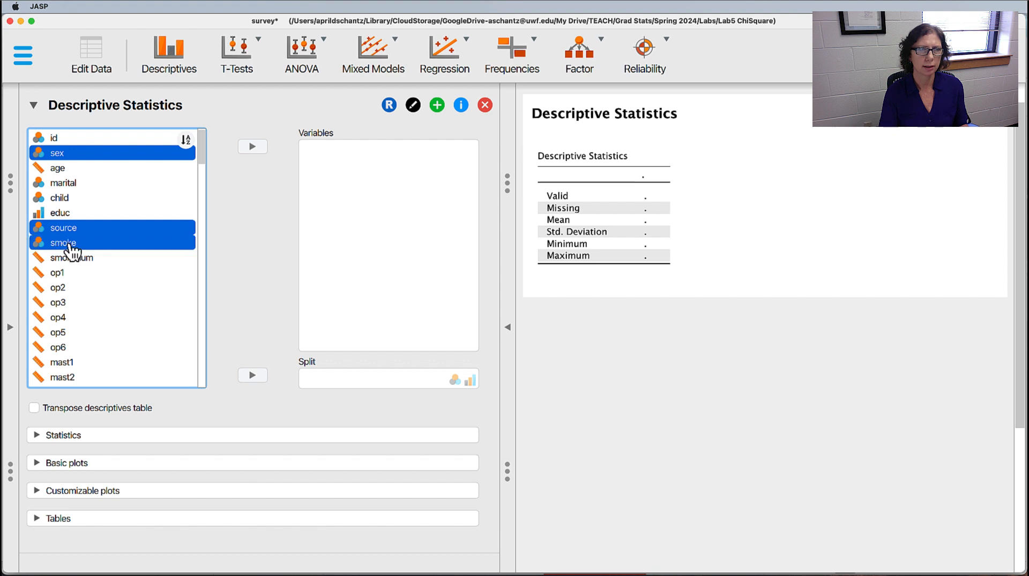
pyautogui.click(252, 148)
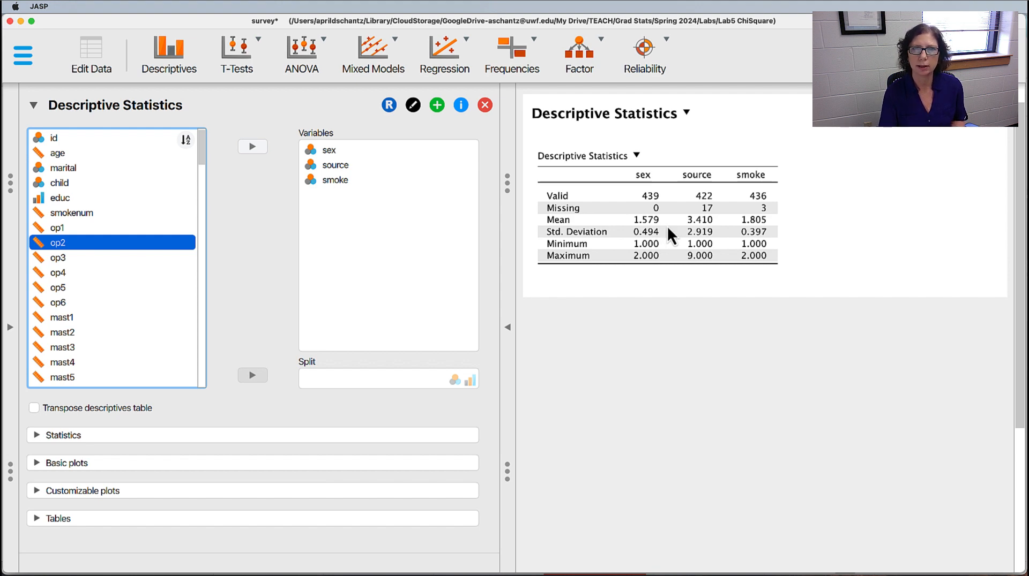
# Step: Exclude the mean, standard deviation, maximum and minimum from the descriptive statistics, keeping only the valid and missing counts
pyautogui.click(35, 435)
pyautogui.scroll(-5, 225, 299)
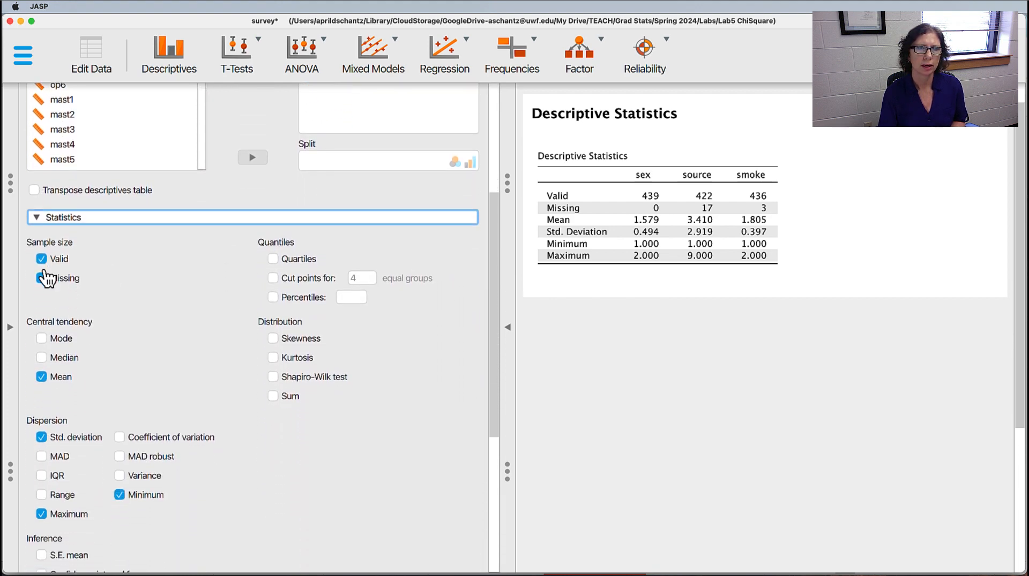
pyautogui.click(41, 377)
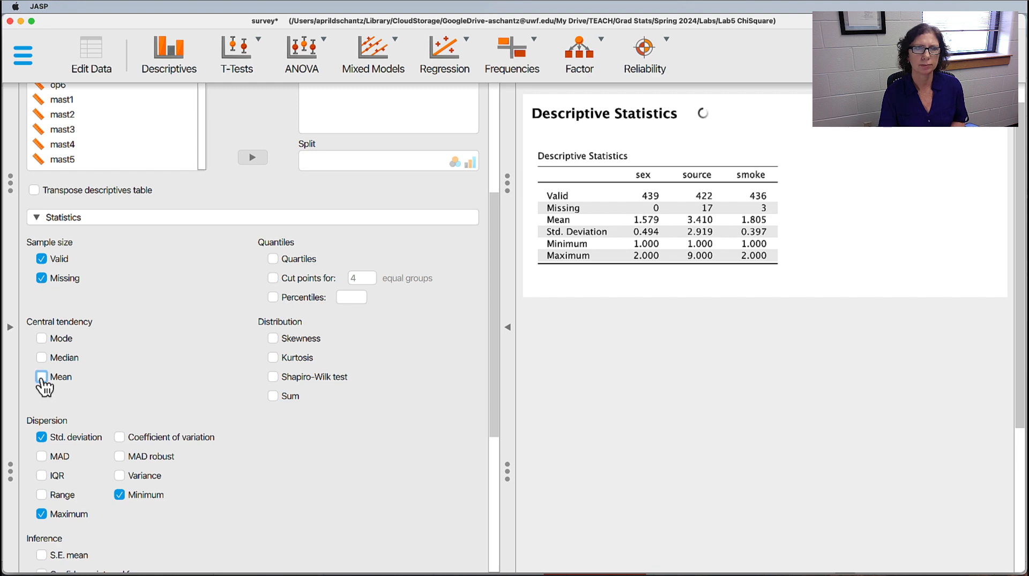
pyautogui.click(41, 437)
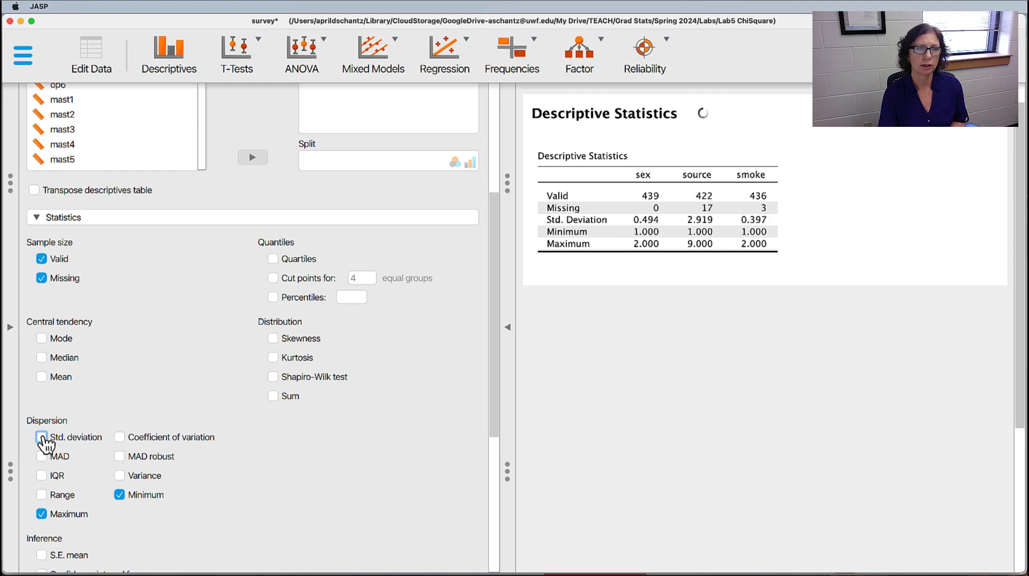
pyautogui.click(42, 514)
pyautogui.click(119, 495)
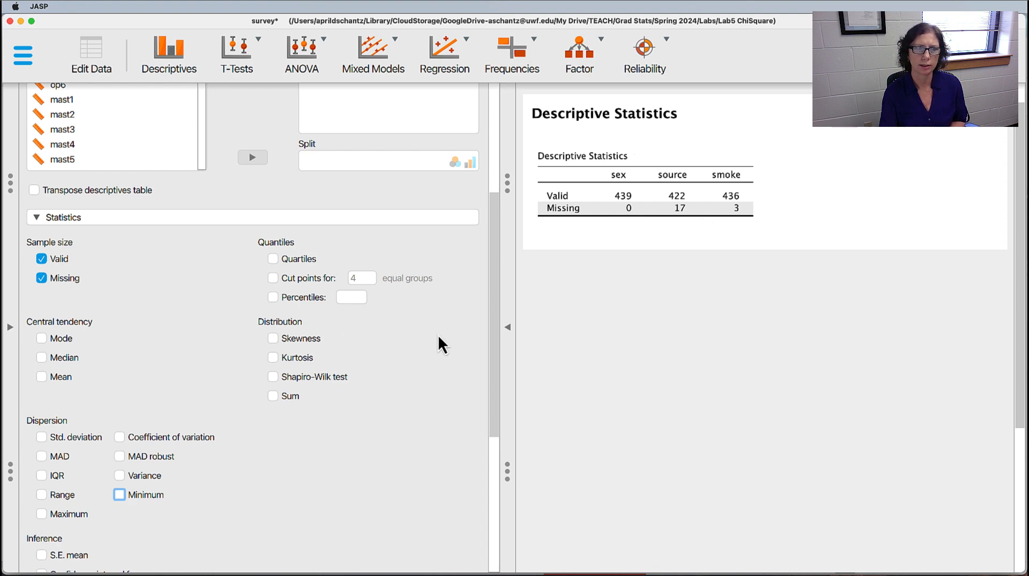
# Step: Add frequency tables for the selected variables to the descriptive output
pyautogui.scroll(-5, 414, 323)
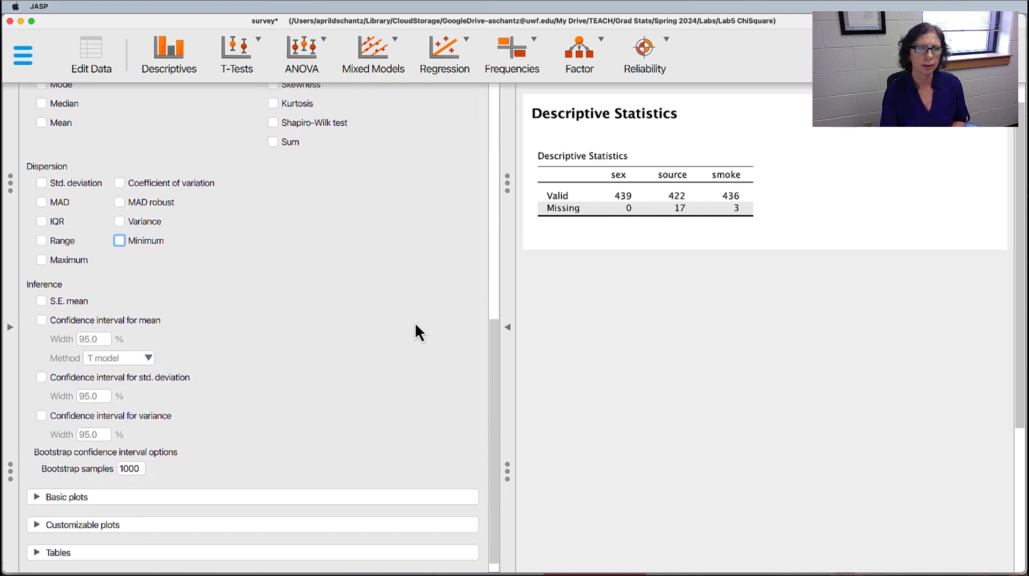
pyautogui.scroll(6, 414, 322)
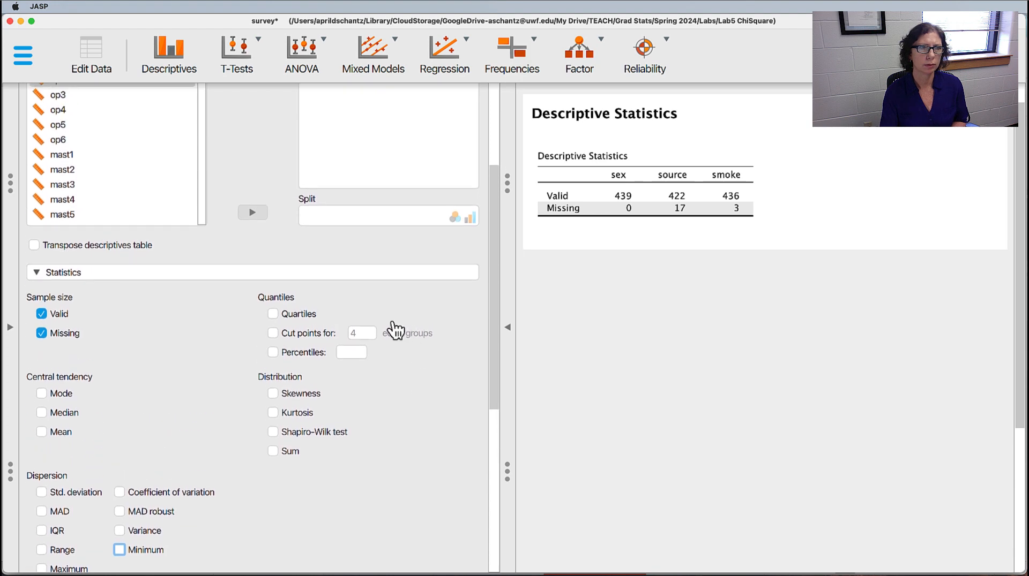
pyautogui.scroll(-6, 420, 318)
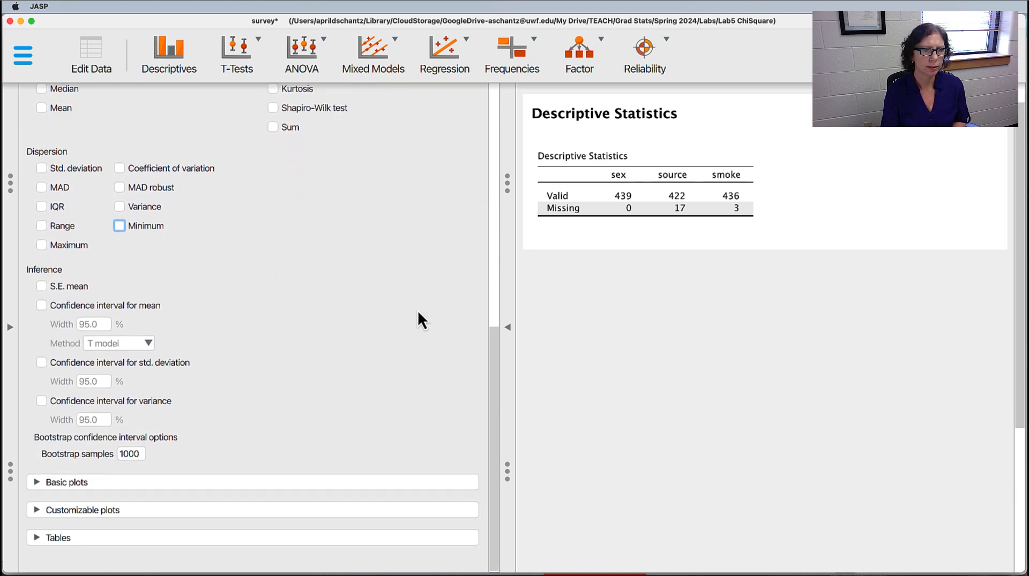
pyautogui.click(38, 483)
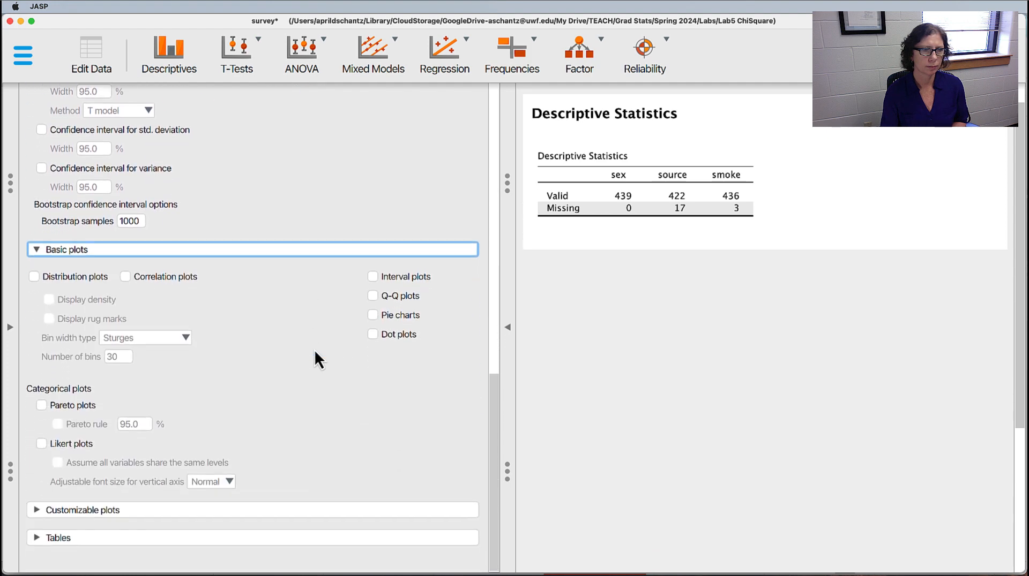
pyautogui.click(37, 538)
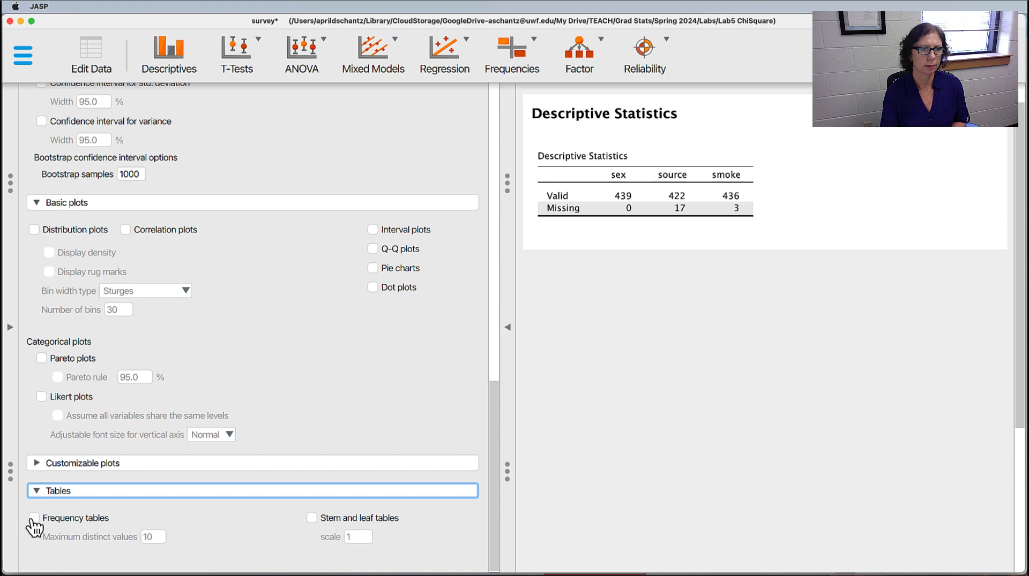
pyautogui.click(34, 518)
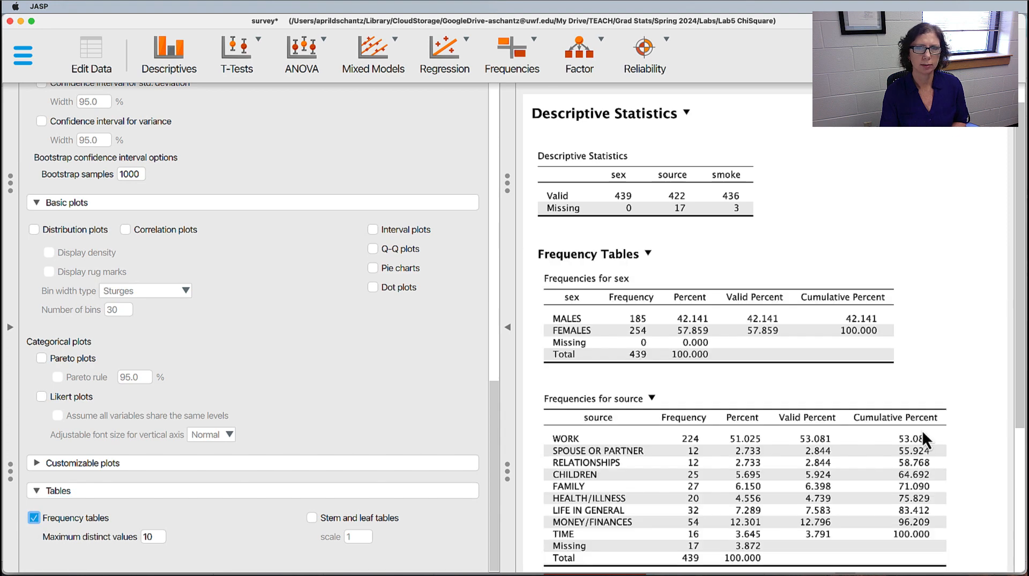
# Step: Examine the frequency tables for sex, source and smoke in the results
pyautogui.scroll(-3, 960, 262)
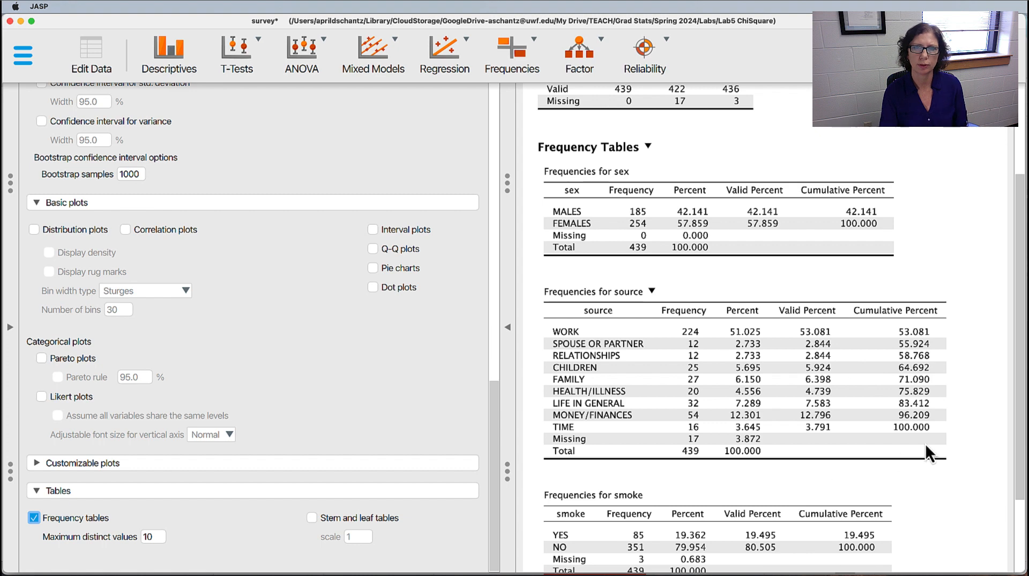
pyautogui.scroll(-4, 916, 442)
pyautogui.scroll(5, 915, 441)
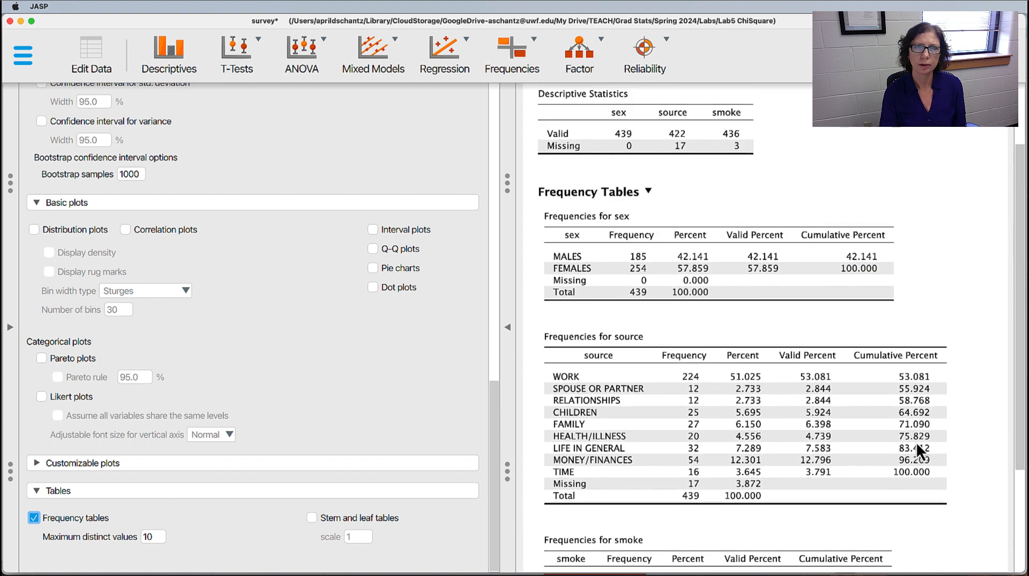
pyautogui.scroll(-4, 915, 442)
pyautogui.scroll(-2, 915, 442)
pyautogui.scroll(3, 915, 442)
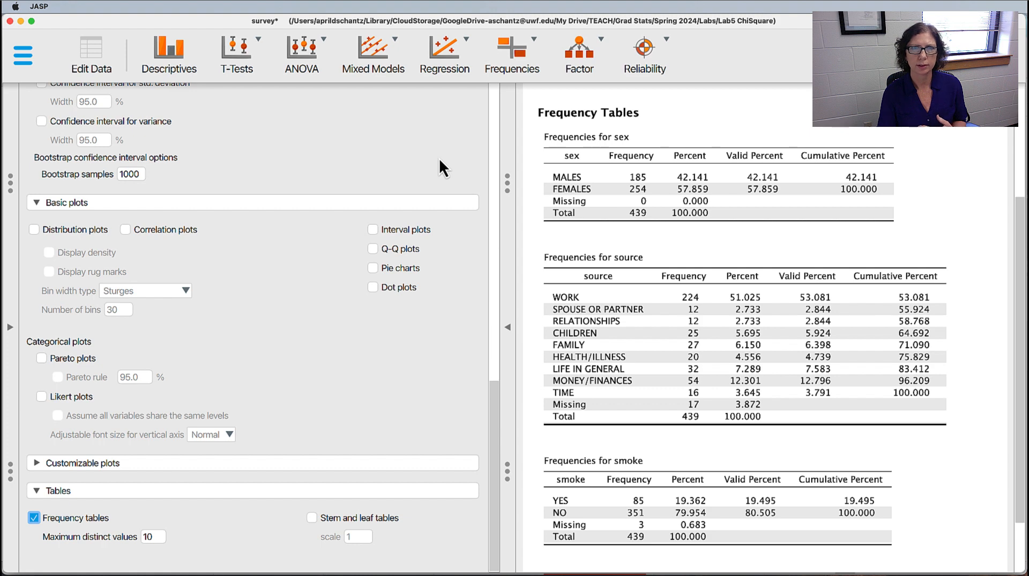
pyautogui.scroll(4, 436, 161)
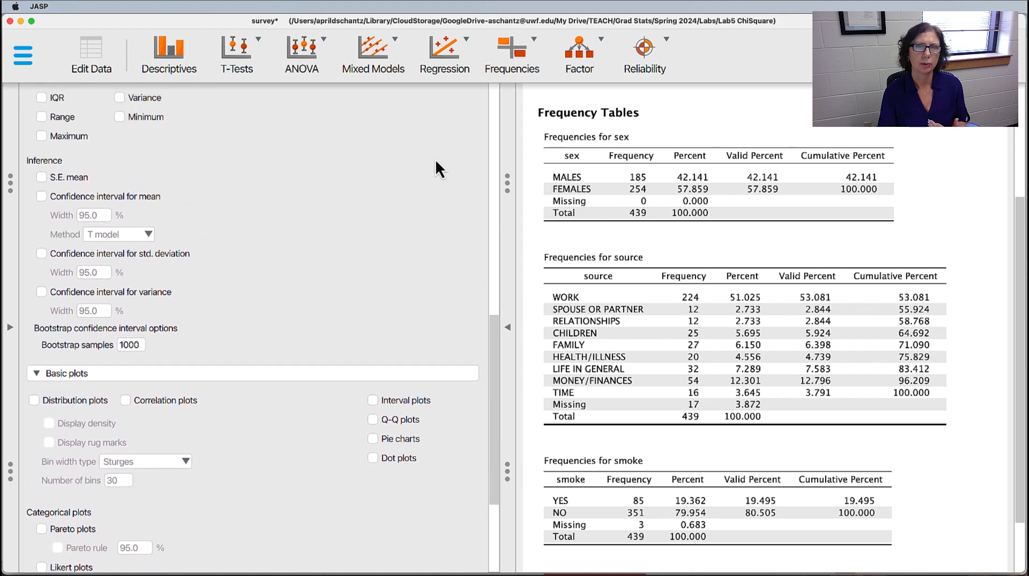
pyautogui.scroll(4, 435, 160)
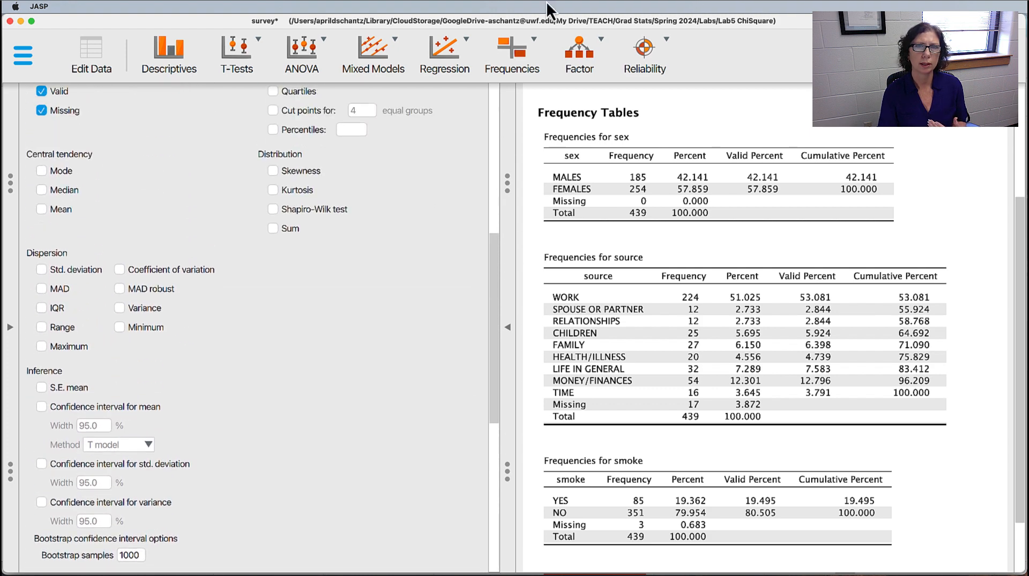
# Step: Add a classical Contingency Tables analysis and title it "ChiSquare 2x2 sex-smoke"
pyautogui.click(540, 48)
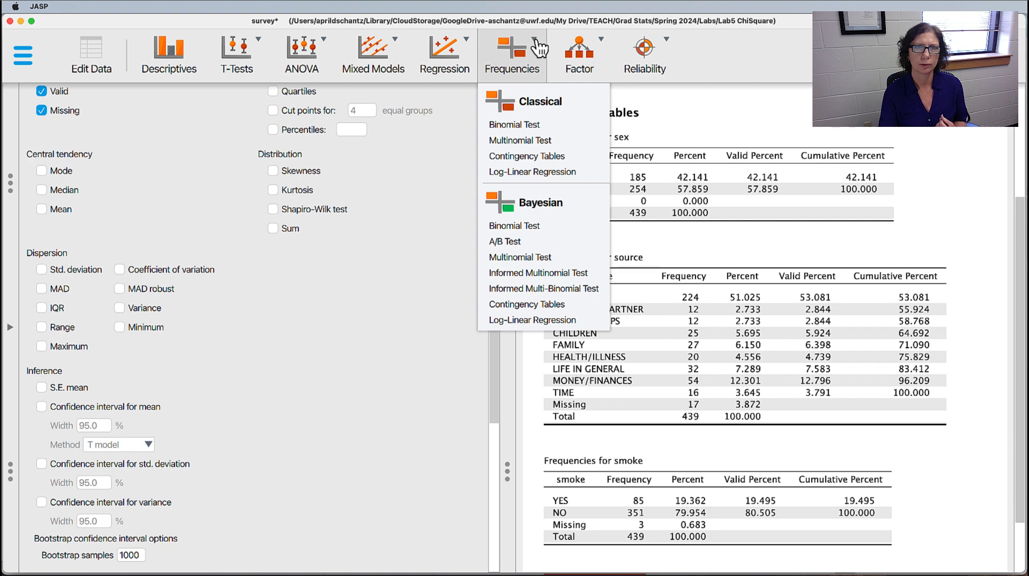
pyautogui.click(522, 157)
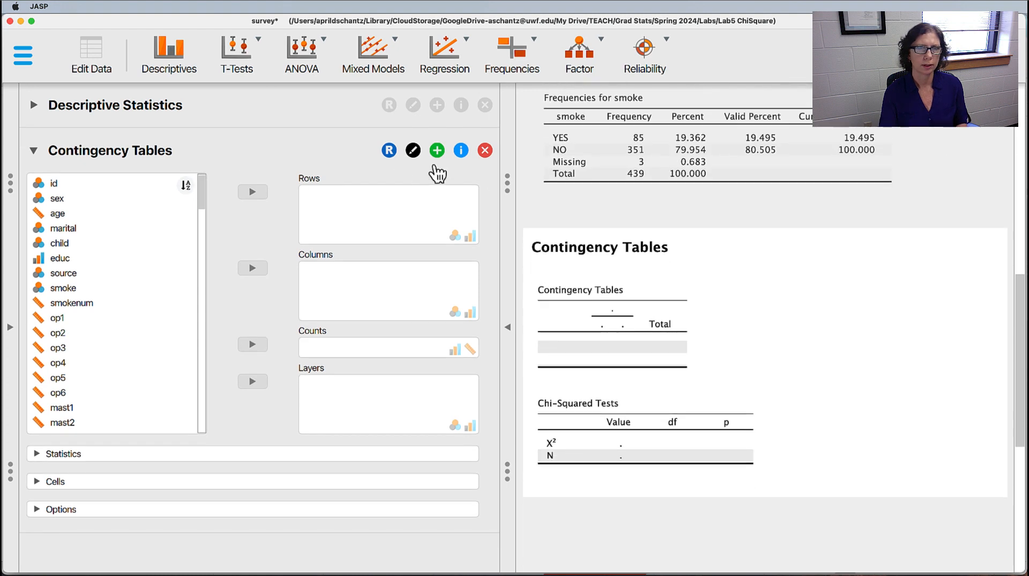
pyautogui.click(412, 150)
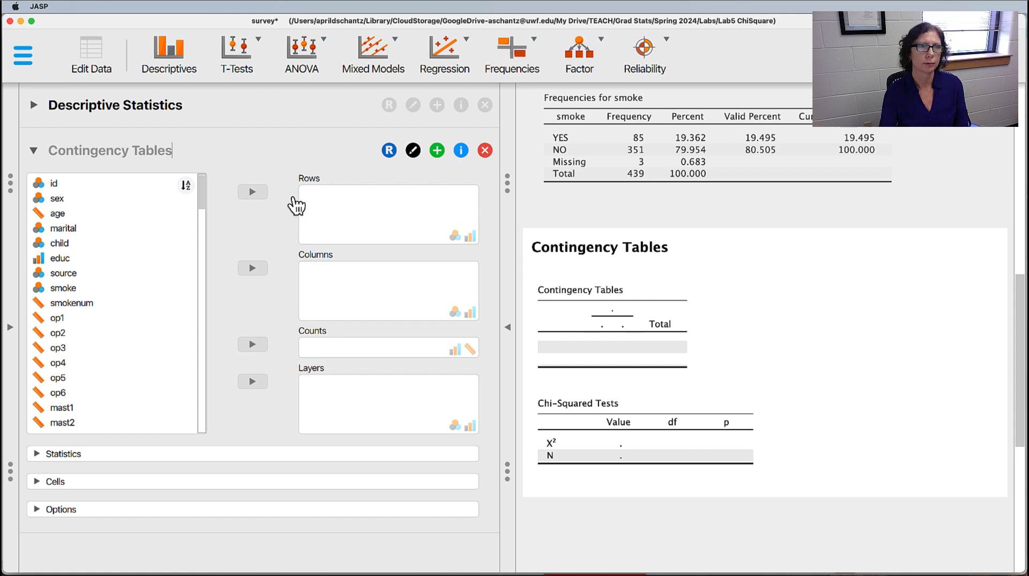
pyautogui.moveTo(178, 154); pyautogui.dragTo(124, 208)
pyautogui.write('C')
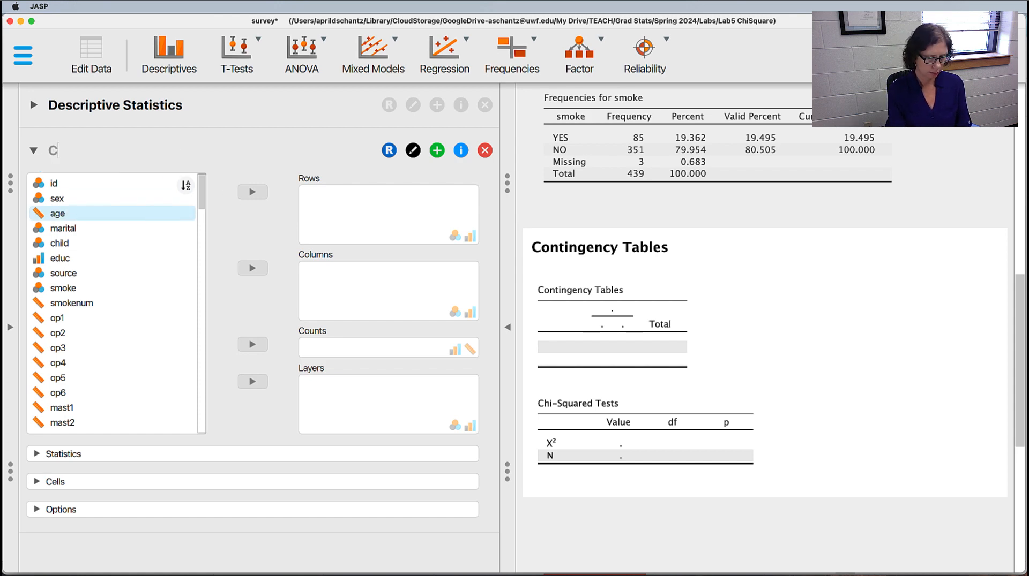
pyautogui.write('hiSquare')
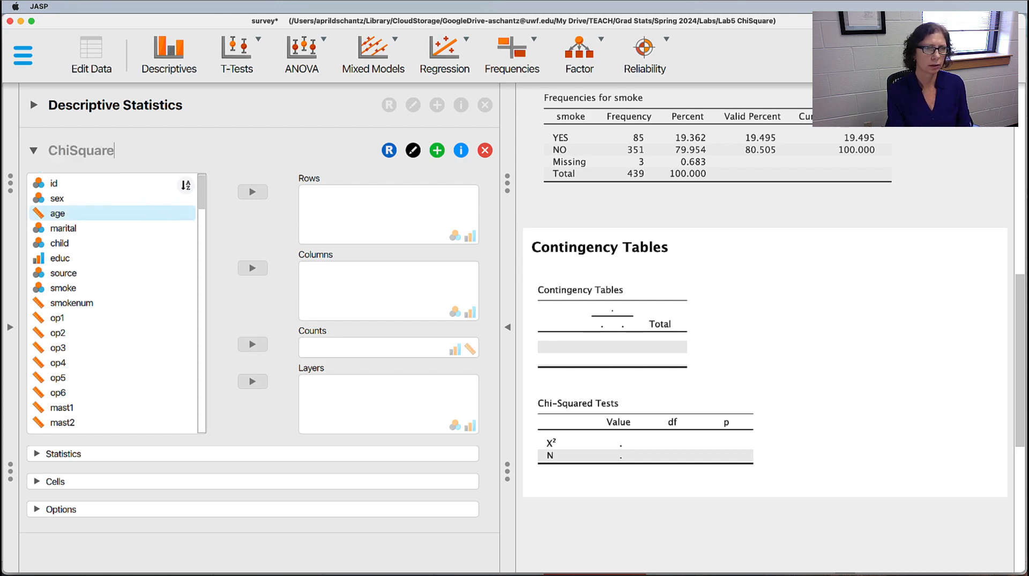
pyautogui.write(' 2x2')
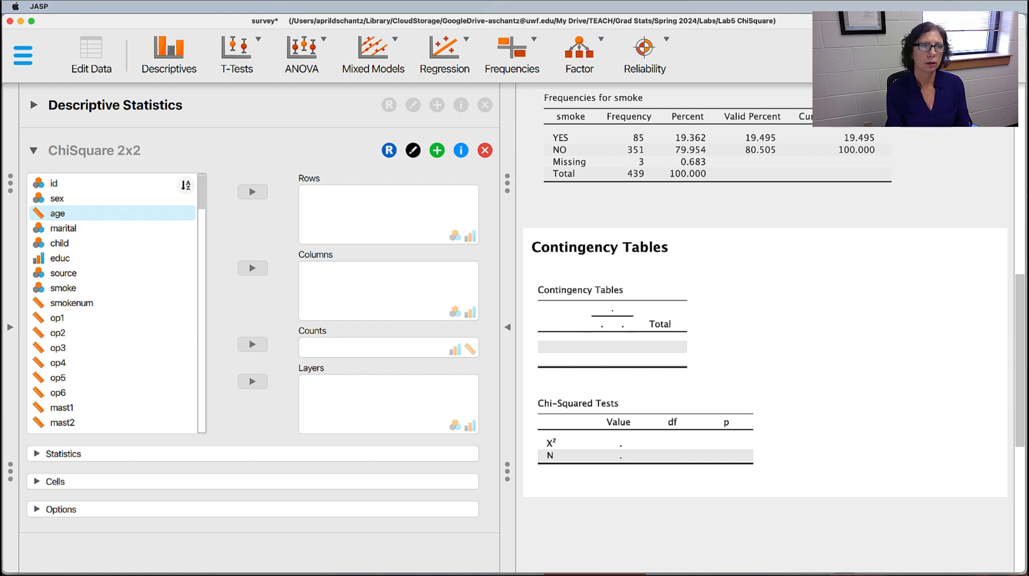
pyautogui.write(' sex-sm')
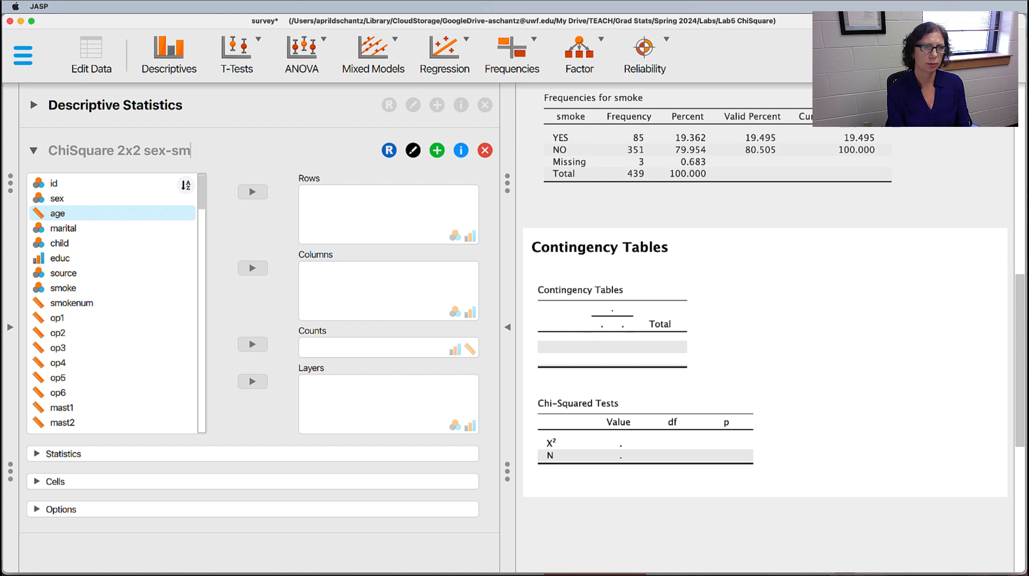
pyautogui.write('oke')
pyautogui.press('Return')
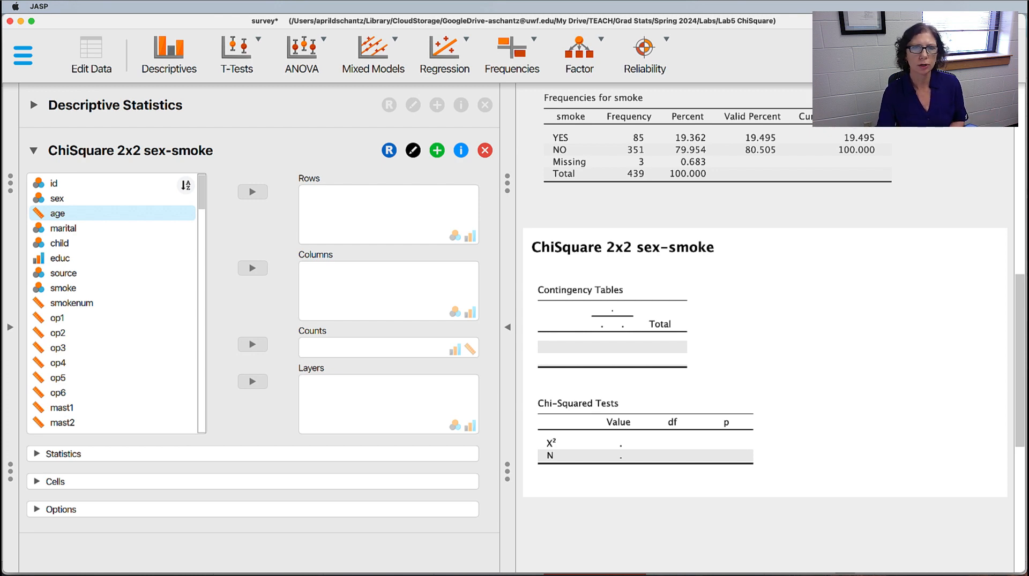
# Step: Assign sex to the rows and smoke to the columns of the contingency table
pyautogui.click(57, 200)
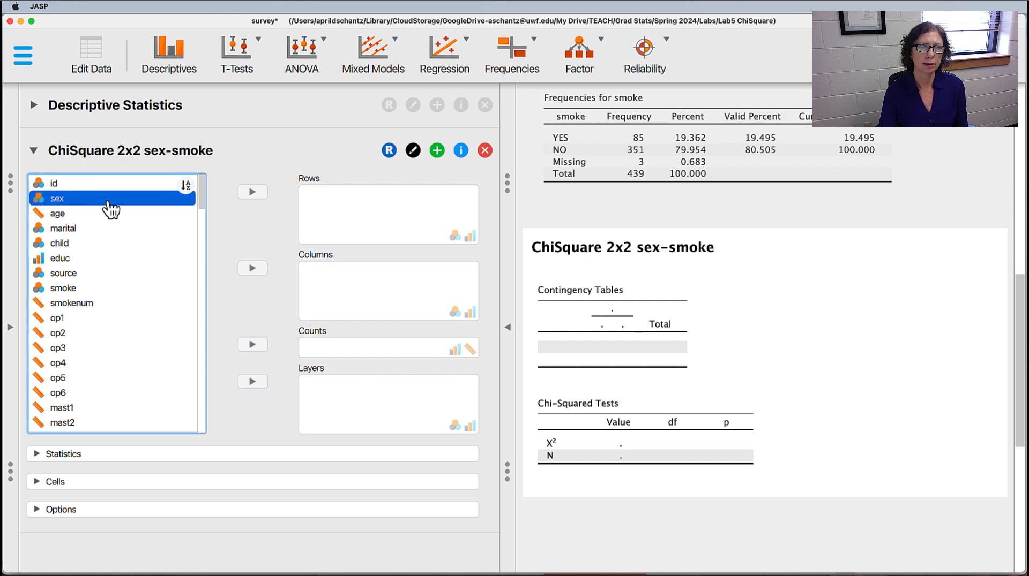
pyautogui.click(252, 192)
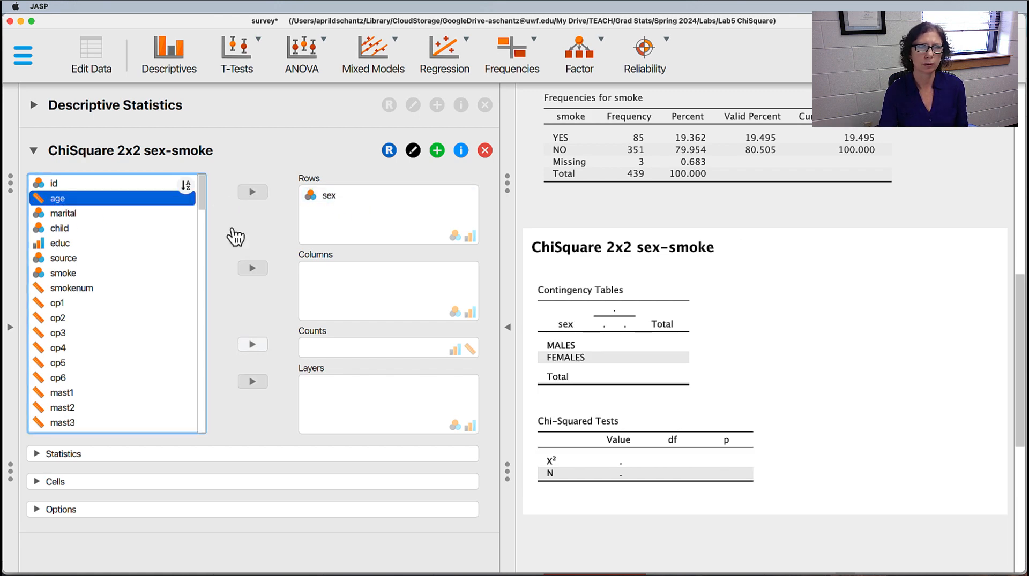
pyautogui.click(63, 274)
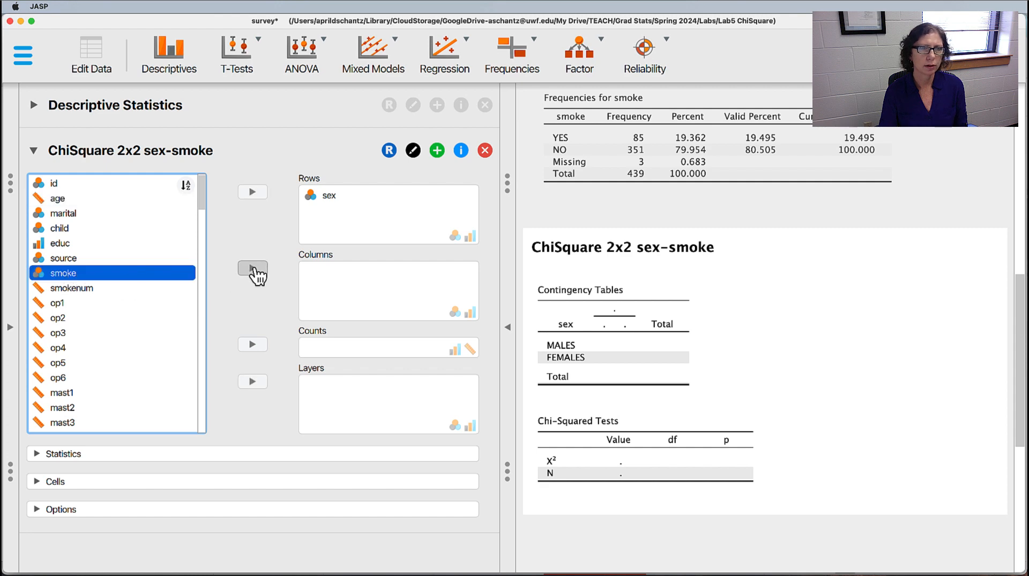
pyautogui.click(252, 267)
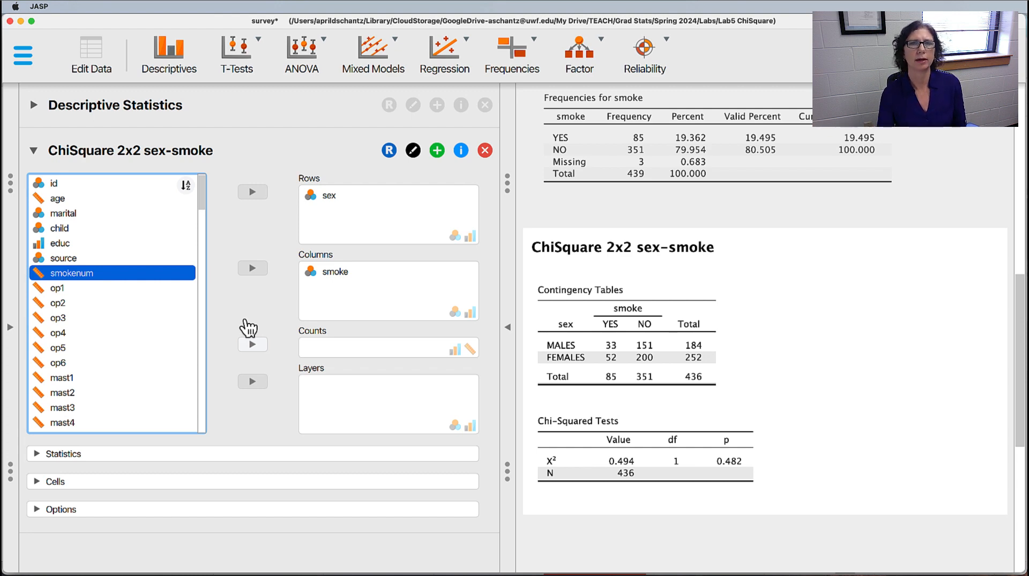
pyautogui.scroll(-1, 859, 365)
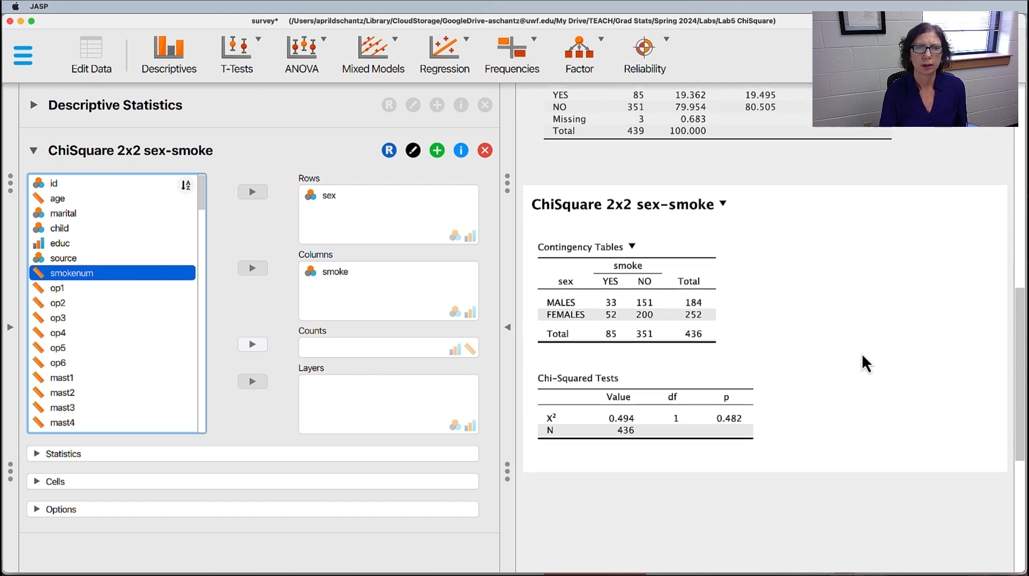
# Step: Add expected counts to the cells of the sex by smoke contingency table
pyautogui.scroll(-1, 863, 354)
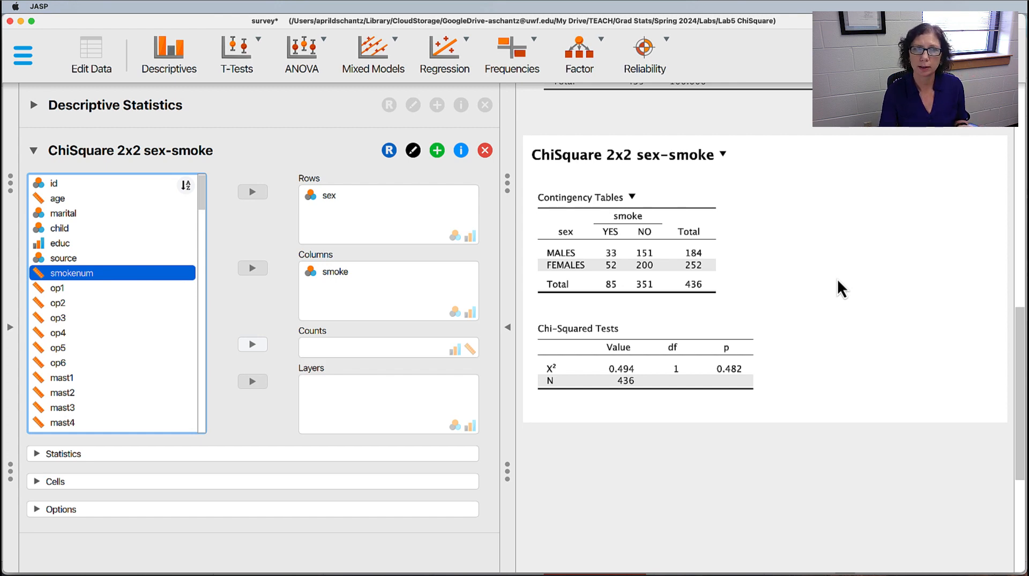
pyautogui.click(53, 454)
pyautogui.click(33, 525)
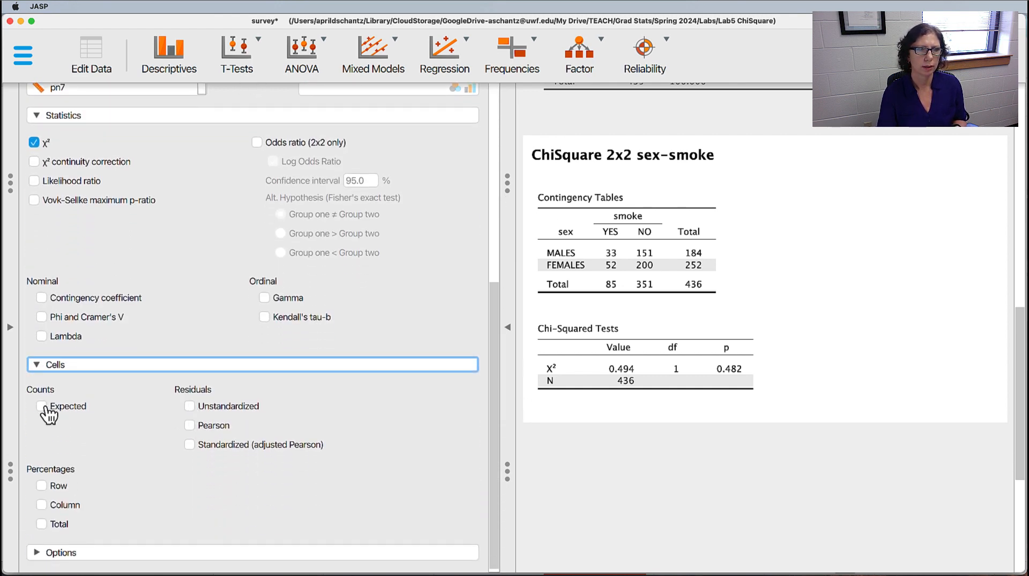
pyautogui.click(43, 408)
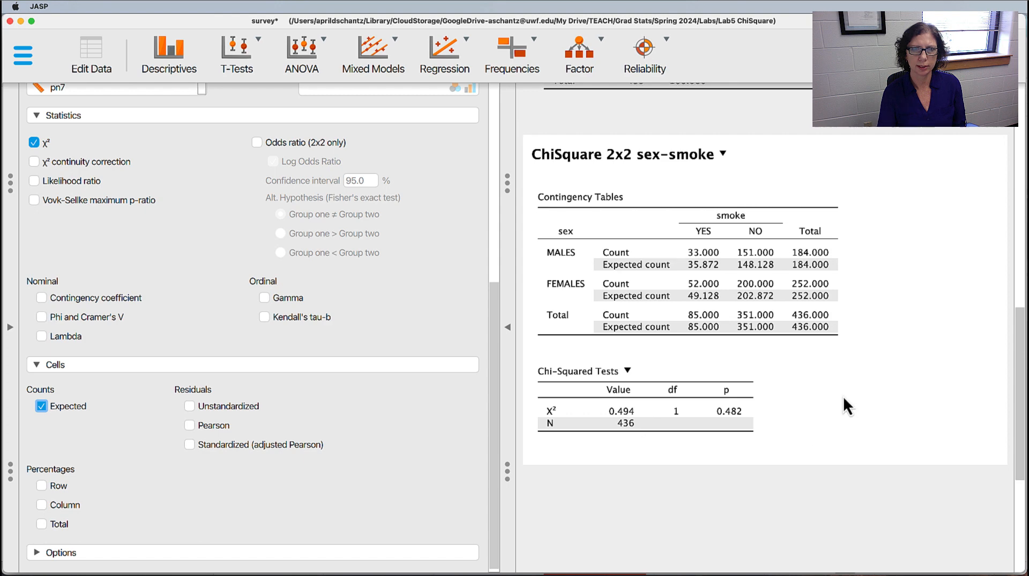
pyautogui.scroll(-2, 852, 397)
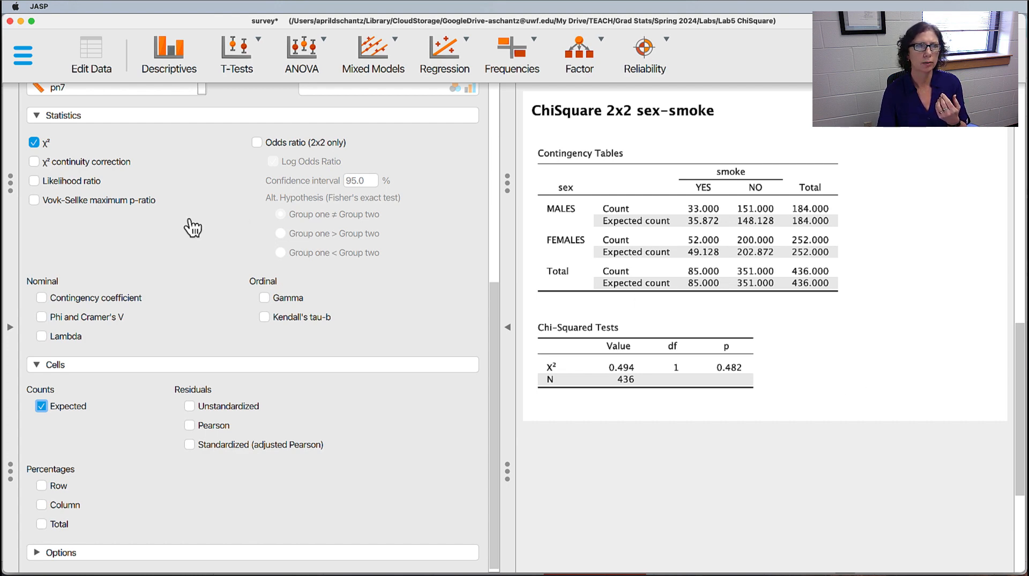
# Step: Add the χ² continuity correction and the Phi and Cramer's V effect sizes to the sex by smoke analysis
pyautogui.scroll(3, 140, 190)
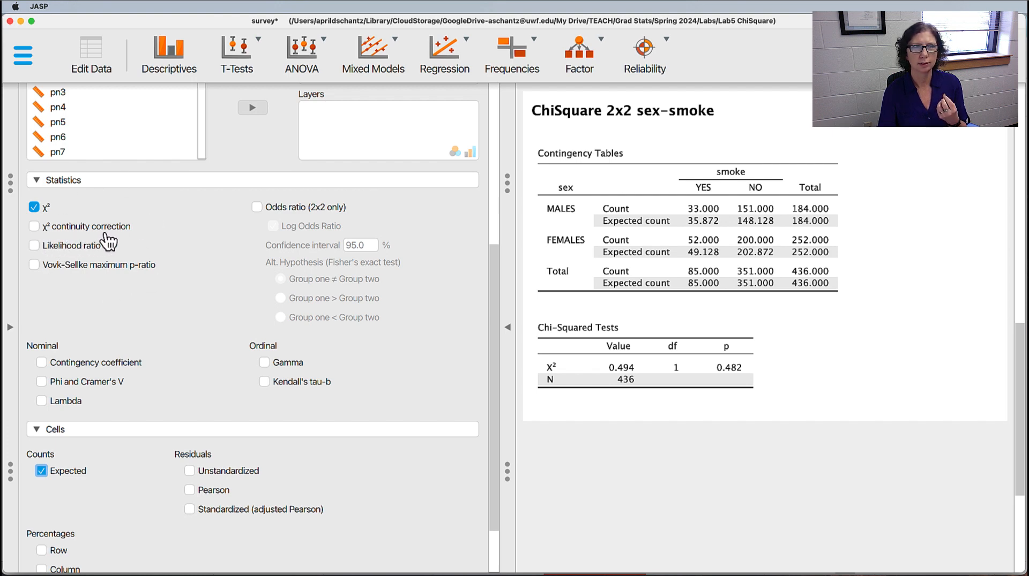
pyautogui.click(33, 227)
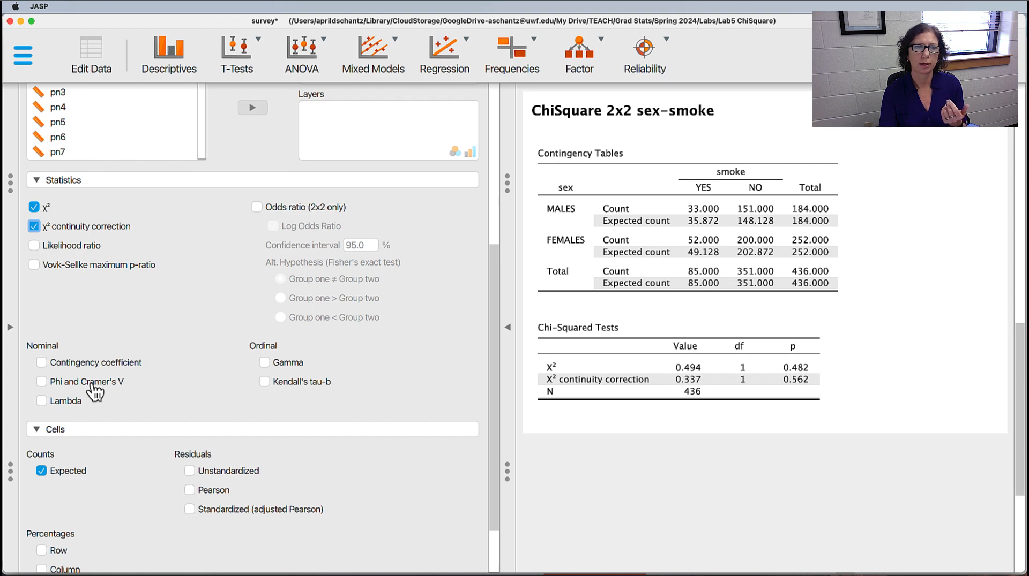
pyautogui.click(41, 381)
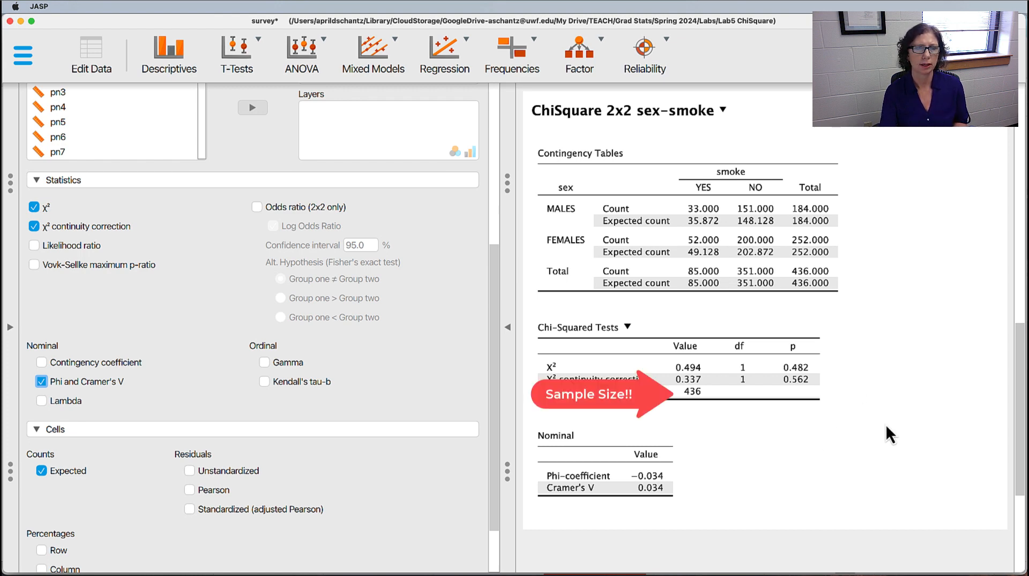
# Step: Review the row and column order options of the sex by smoke analysis
pyautogui.scroll(-1, 371, 333)
pyautogui.scroll(-3, 374, 343)
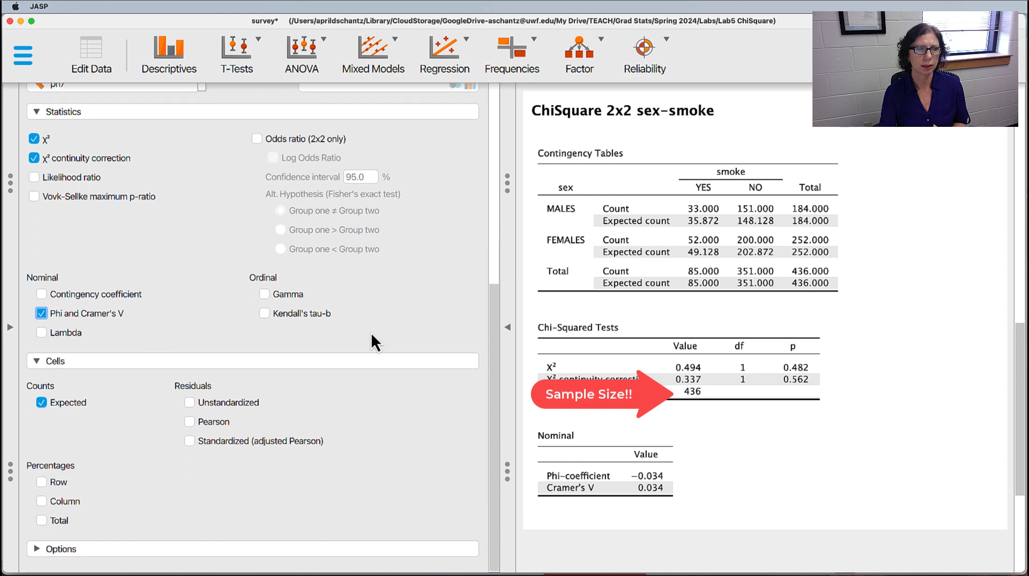
pyautogui.click(37, 550)
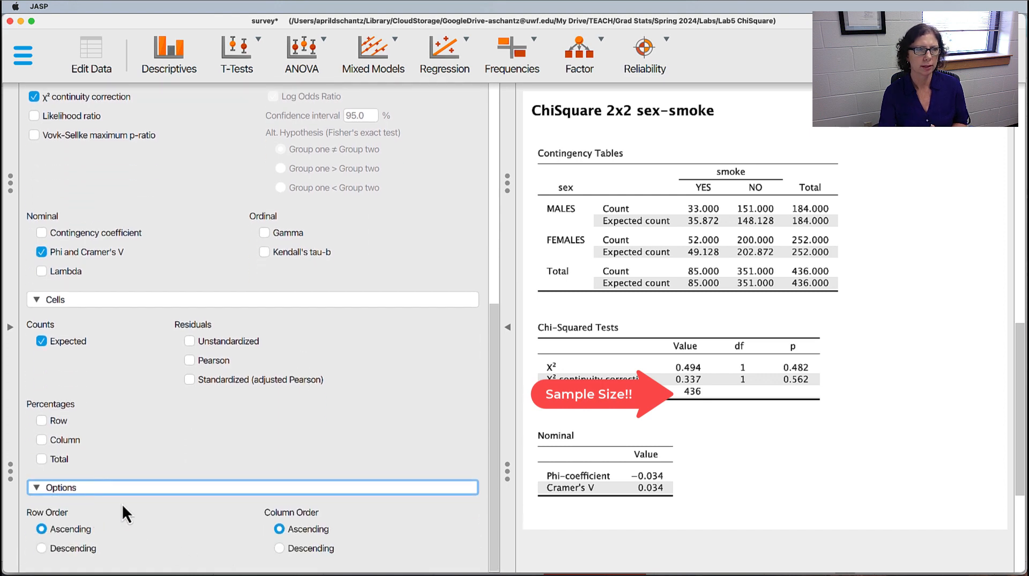
pyautogui.scroll(10, 122, 503)
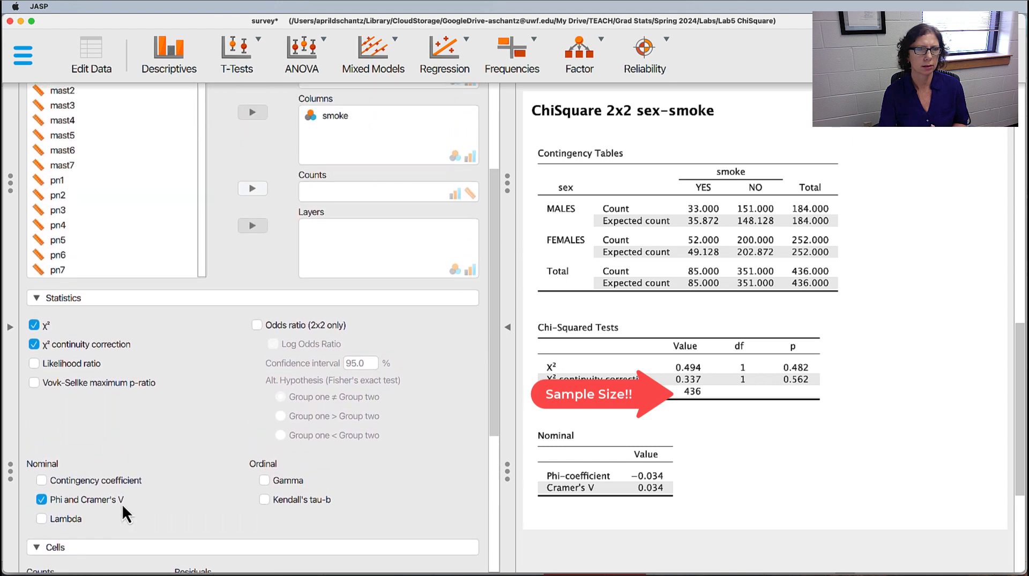
pyautogui.scroll(6, 122, 504)
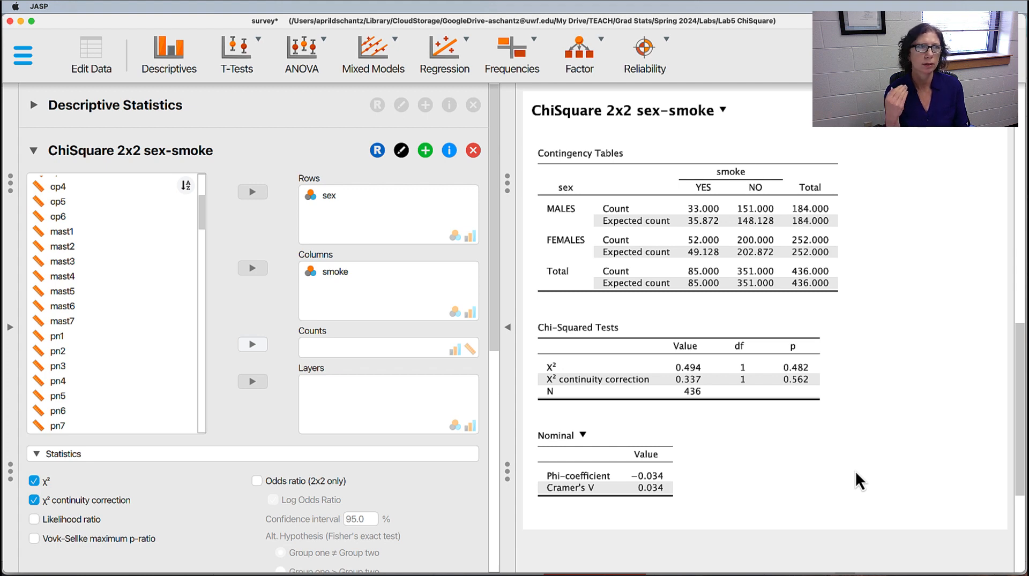
# Step: Switch to the Lab5 ChiSquare lab sheet in Word and examine the results write-up example, highlighting its opening, group frequencies, test statistics and conclusion
pyautogui.press('super+Tab')
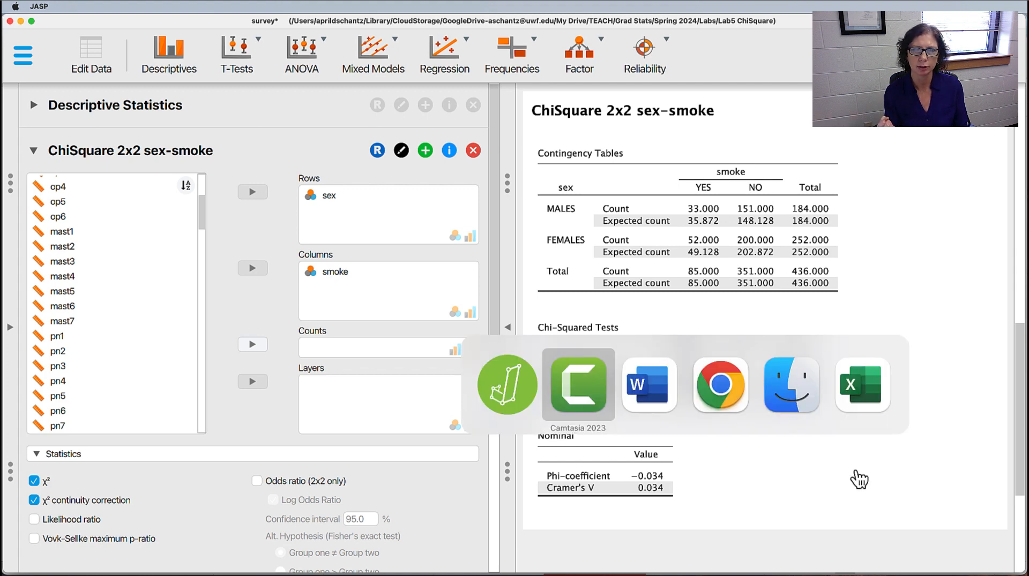
pyautogui.press('super+Tab')
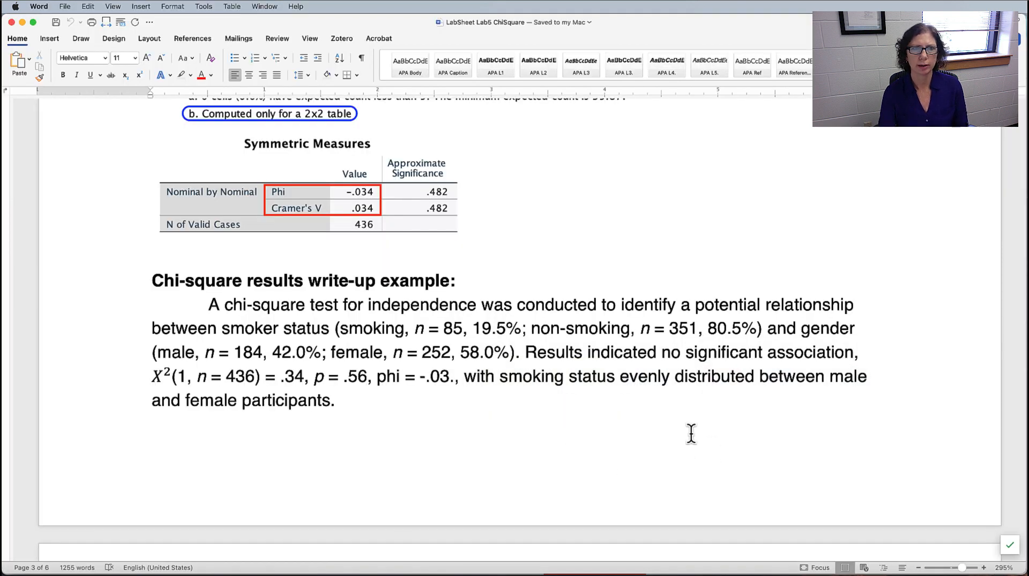
pyautogui.scroll(-3, 402, 336)
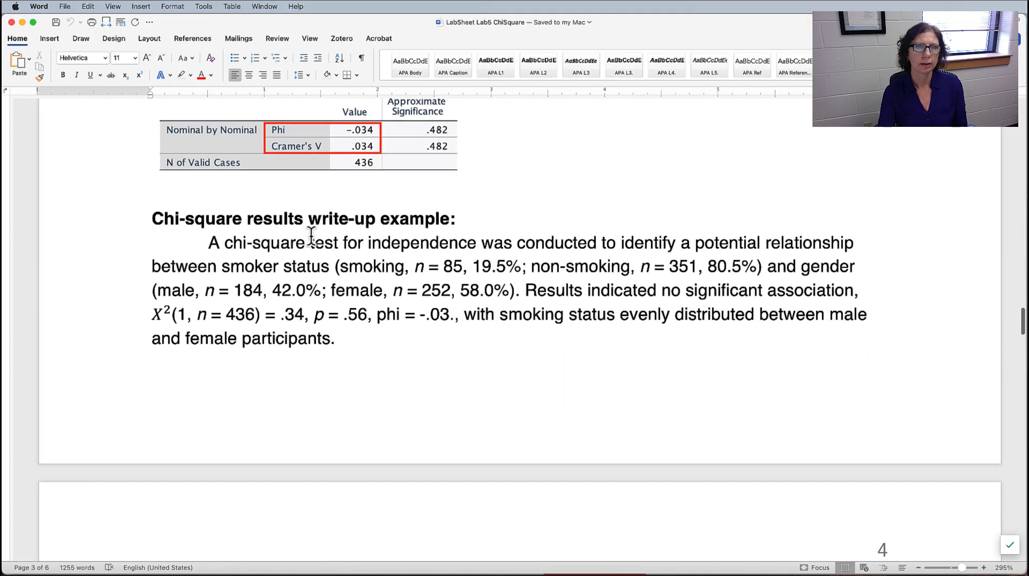
pyautogui.moveTo(210, 243); pyautogui.dragTo(857, 242)
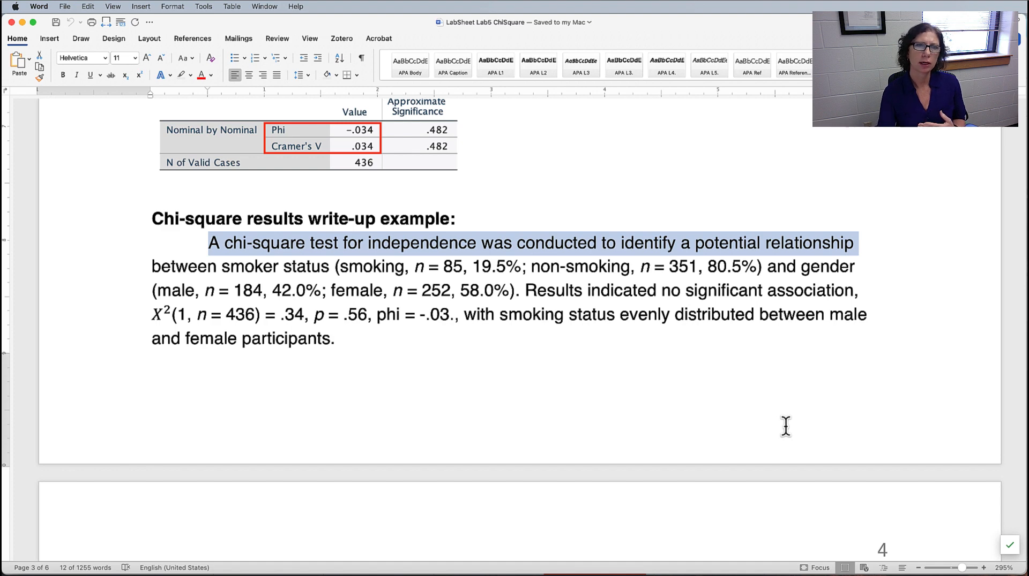
pyautogui.moveTo(339, 266); pyautogui.dragTo(755, 266)
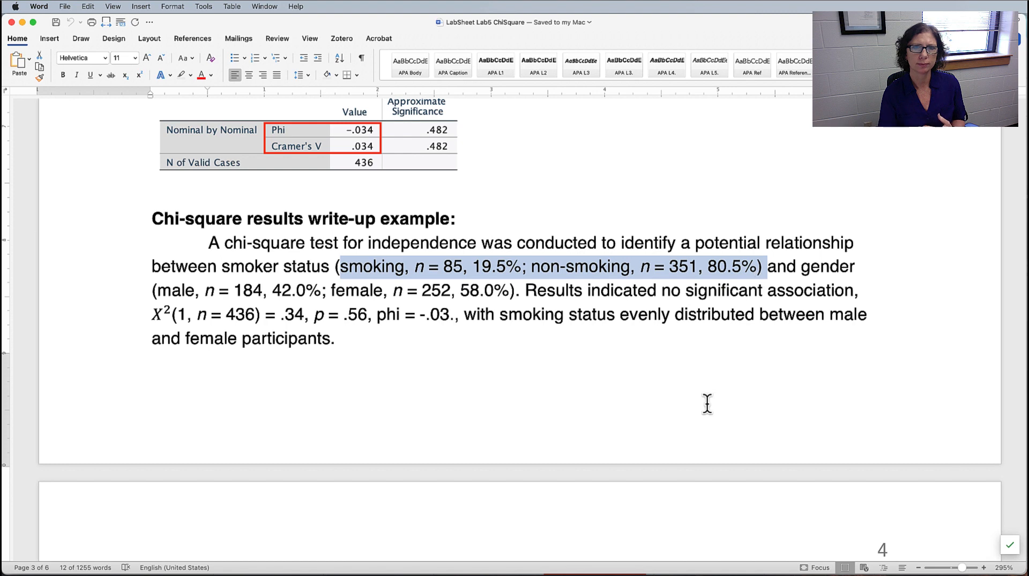
pyautogui.moveTo(525, 290); pyautogui.dragTo(662, 295)
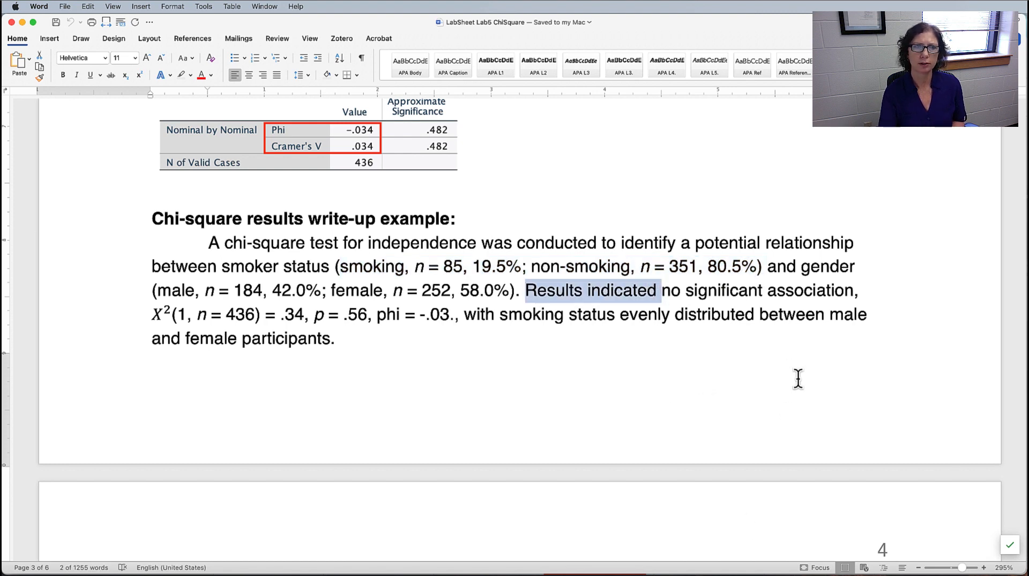
pyautogui.moveTo(462, 315); pyautogui.dragTo(153, 313)
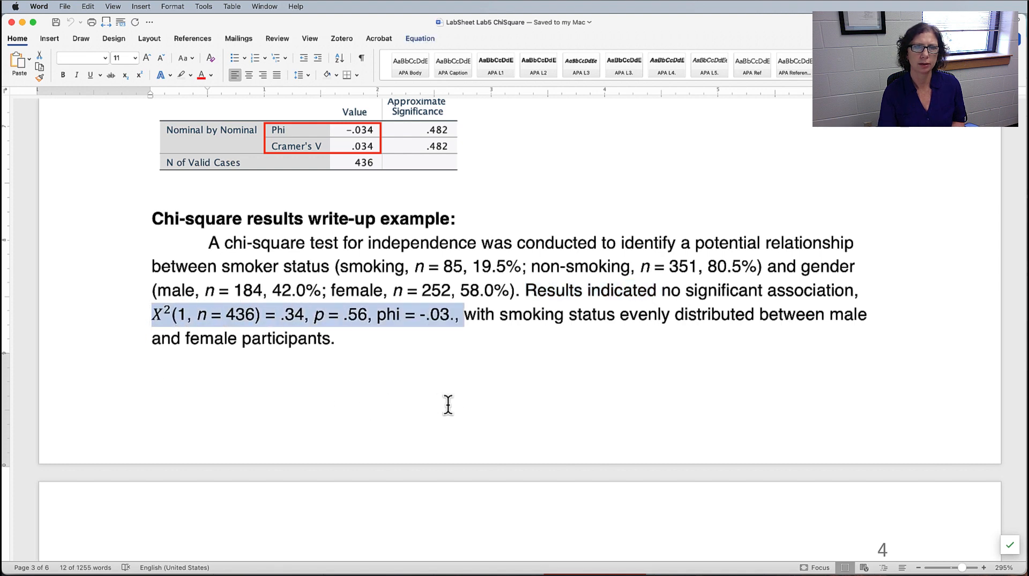
pyautogui.moveTo(464, 315); pyautogui.dragTo(757, 316)
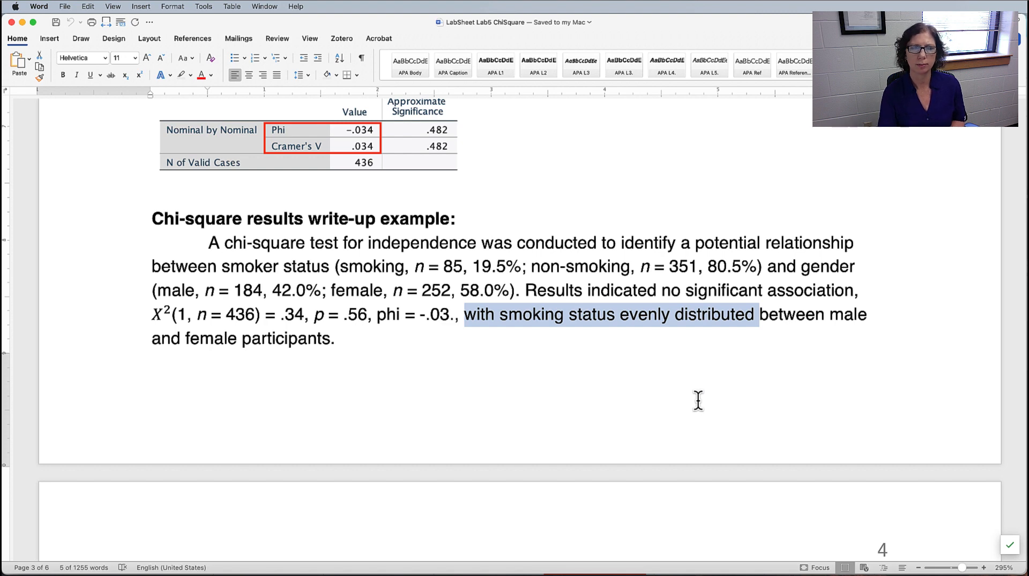
pyautogui.click(498, 351)
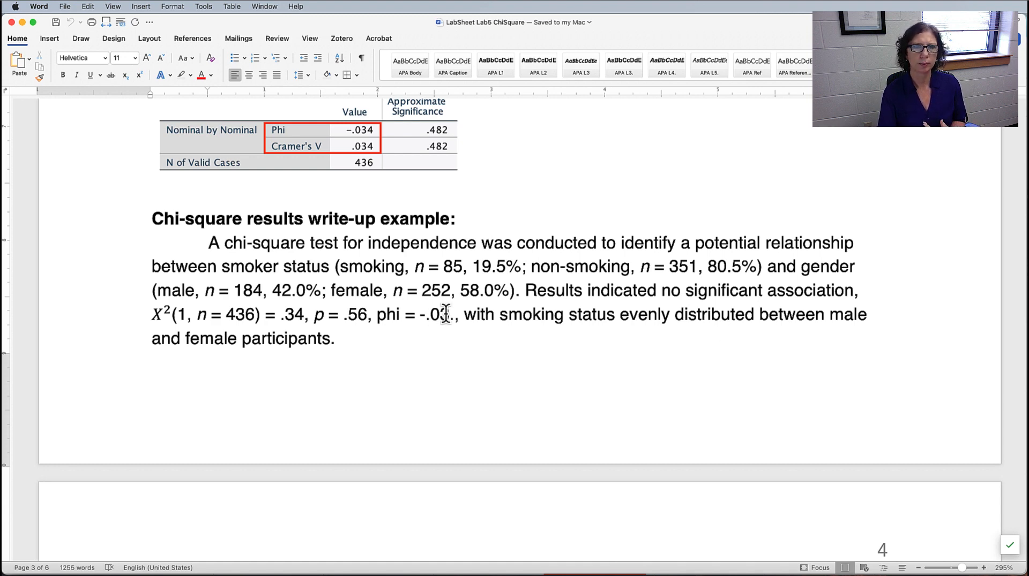
pyautogui.moveTo(449, 314); pyautogui.dragTo(151, 316)
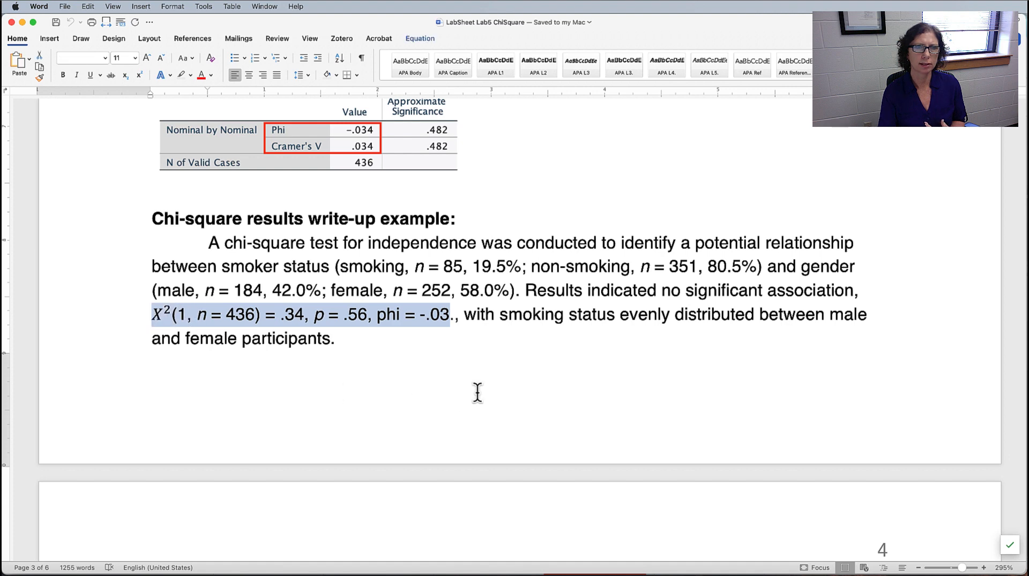
pyautogui.moveTo(343, 267); pyautogui.dragTo(523, 290)
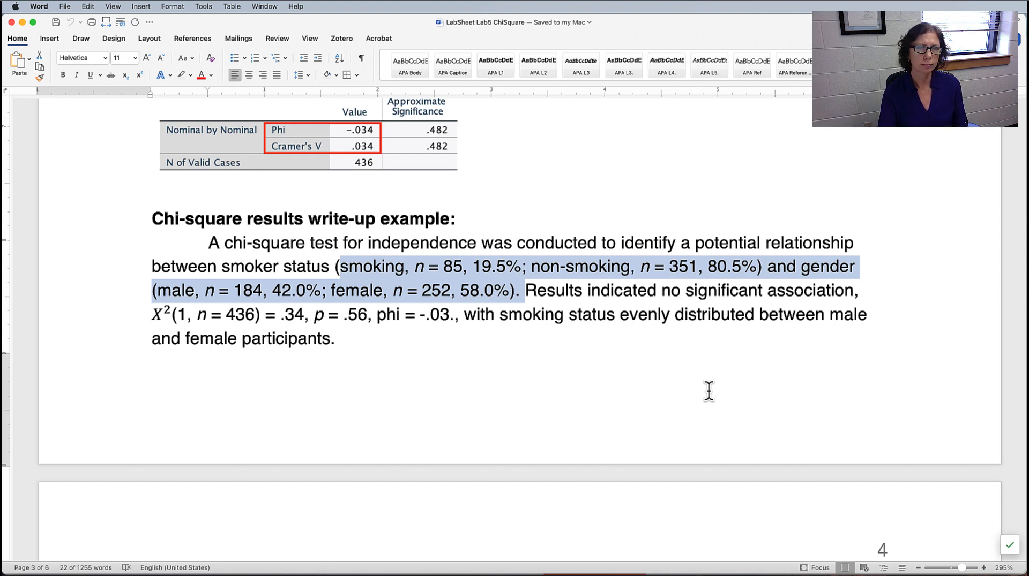
# Step: Switch back to JASP and collapse the ChiSquare 2x2 sex-smoke analysis
pyautogui.press('super+Tab')
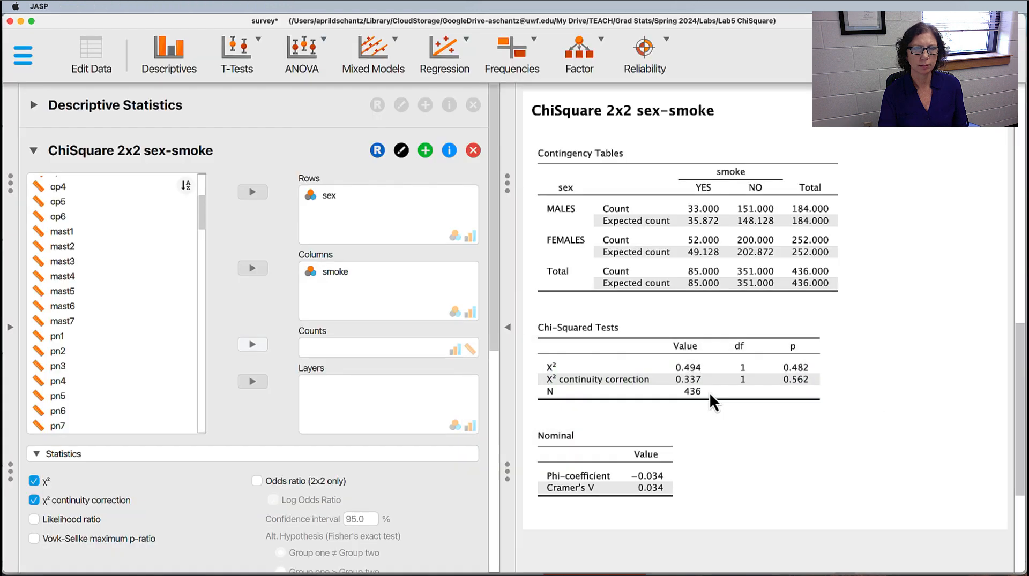
pyautogui.scroll(-2, 721, 371)
pyautogui.scroll(2, 721, 371)
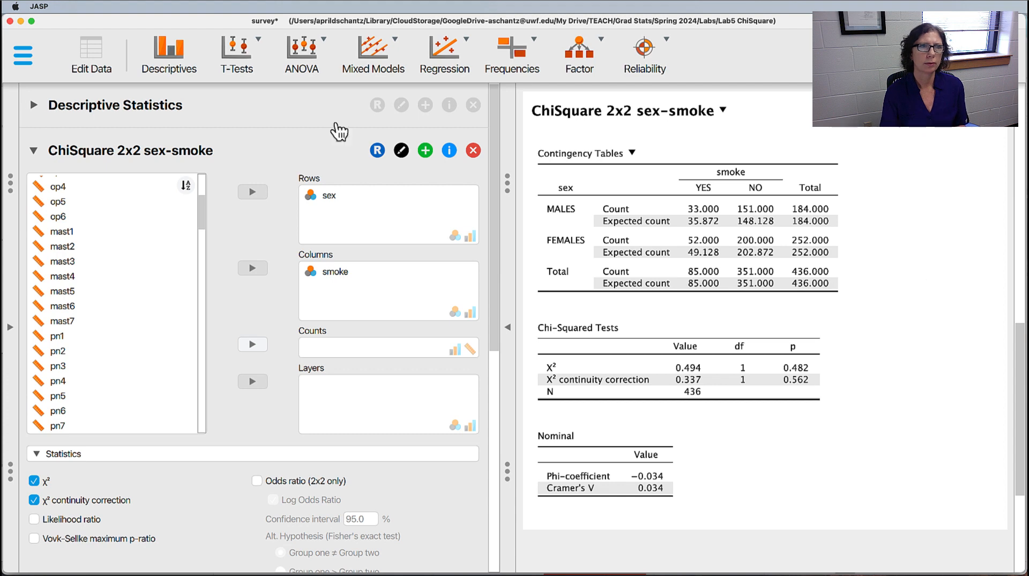
pyautogui.click(33, 152)
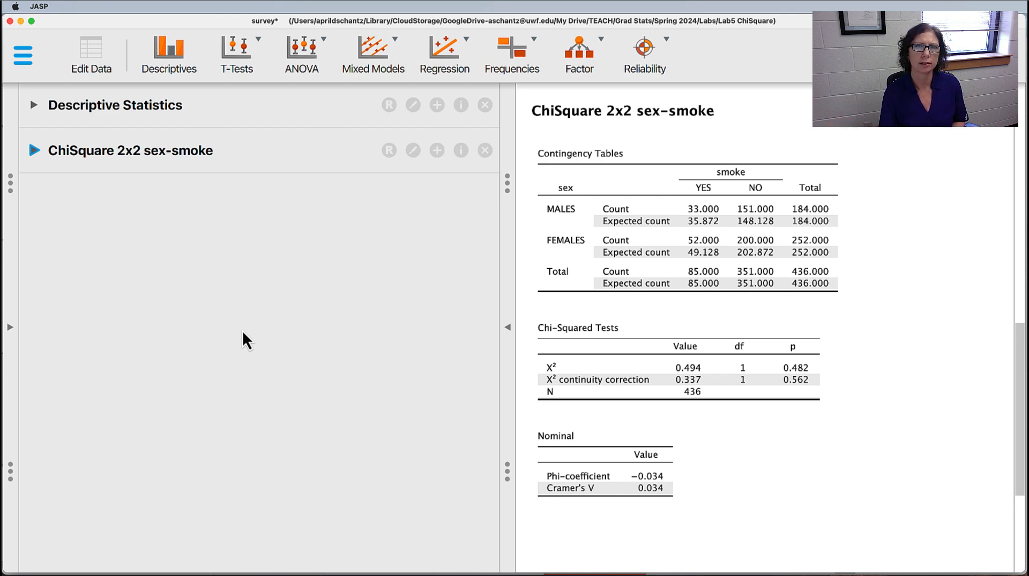
# Step: Add another classical Contingency Tables analysis and title it "ChiSquare 9x2 source-smoke"
pyautogui.click(538, 51)
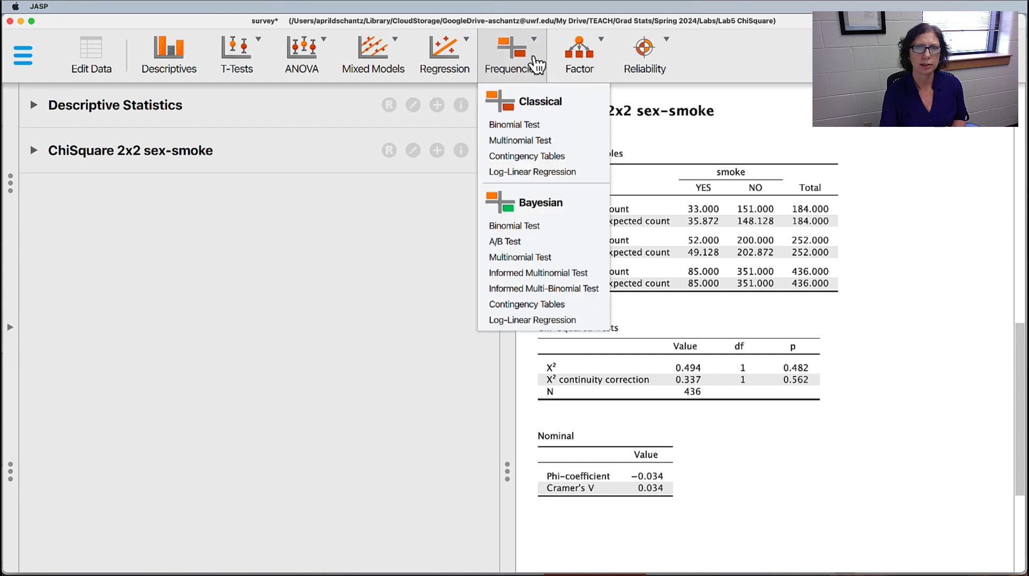
pyautogui.click(528, 158)
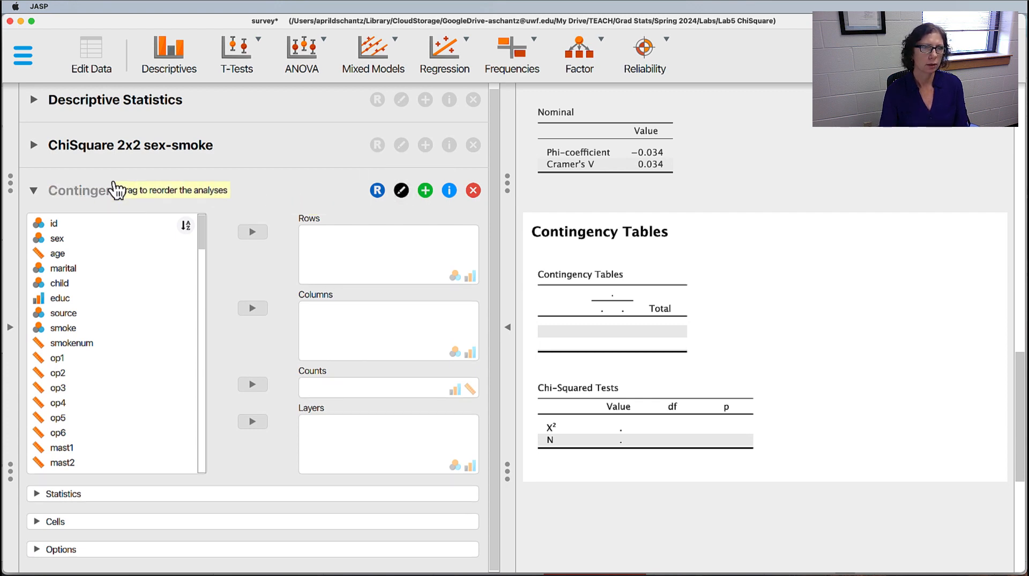
pyautogui.press('BackSpace')
pyautogui.press('BackSpace')
pyautogui.press('BackSpace')
pyautogui.press('BackSpace')
pyautogui.press('BackSpace')
pyautogui.press('BackSpace')
pyautogui.press('BackSpace')
pyautogui.press('BackSpace')
pyautogui.press('BackSpace')
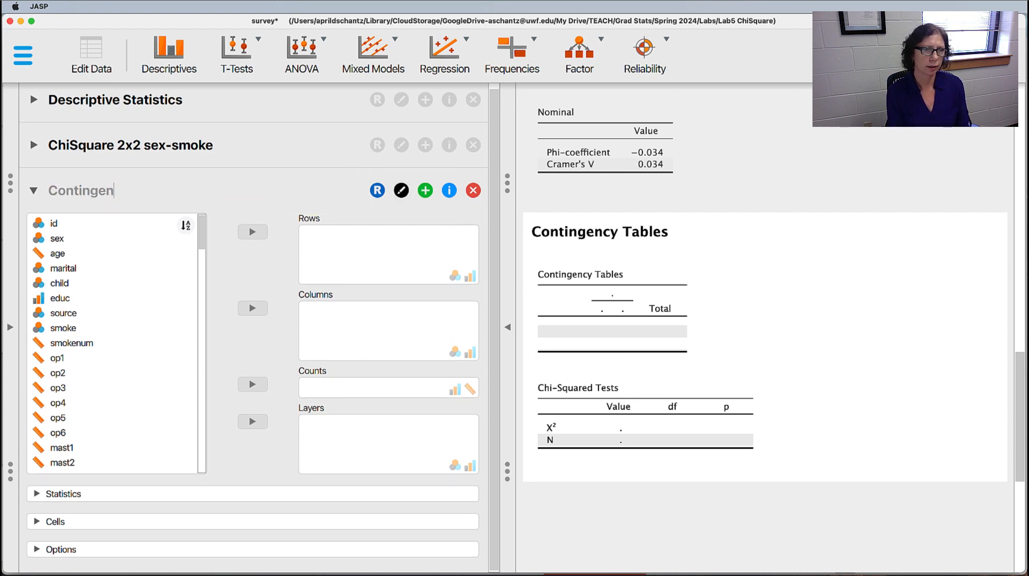
pyautogui.press('BackSpace')
pyautogui.press('BackSpace')
pyautogui.press('BackSpace')
pyautogui.press('BackSpace')
pyautogui.press('BackSpace')
pyautogui.press('BackSpace')
pyautogui.press('BackSpace')
pyautogui.press('BackSpace')
pyautogui.press('BackSpace')
pyautogui.write('Ch')
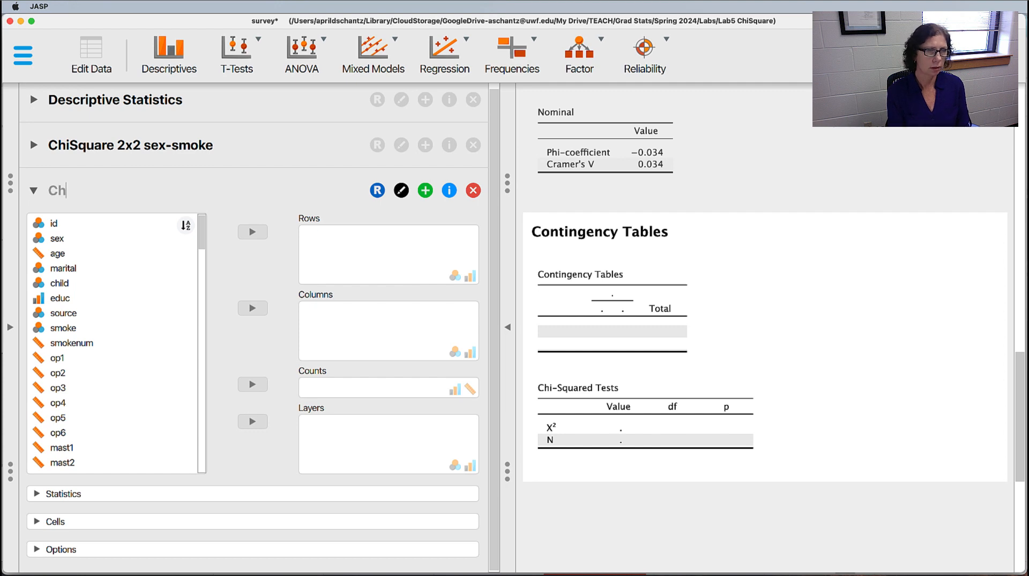
pyautogui.write('iSquare')
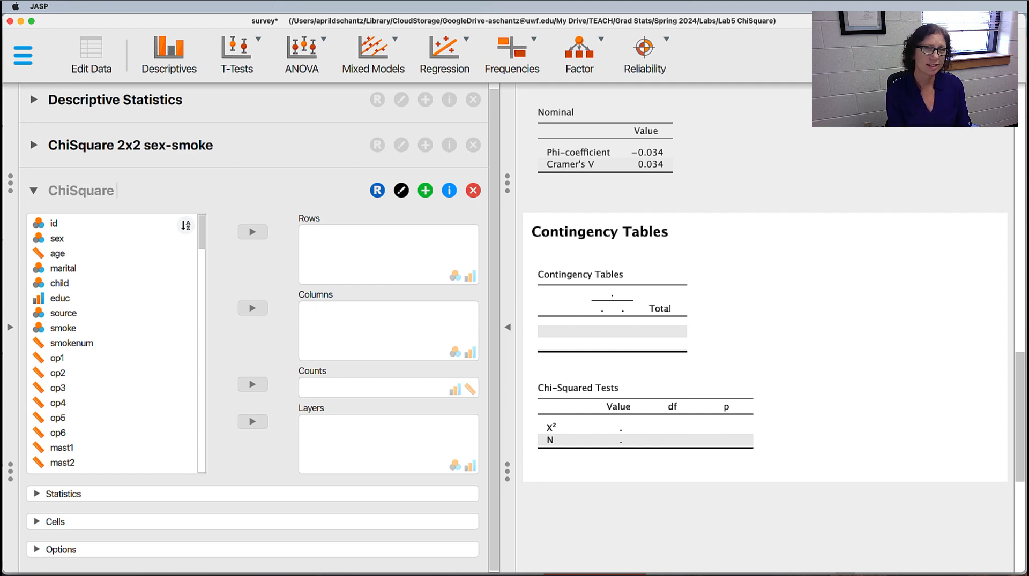
pyautogui.write(' 9x')
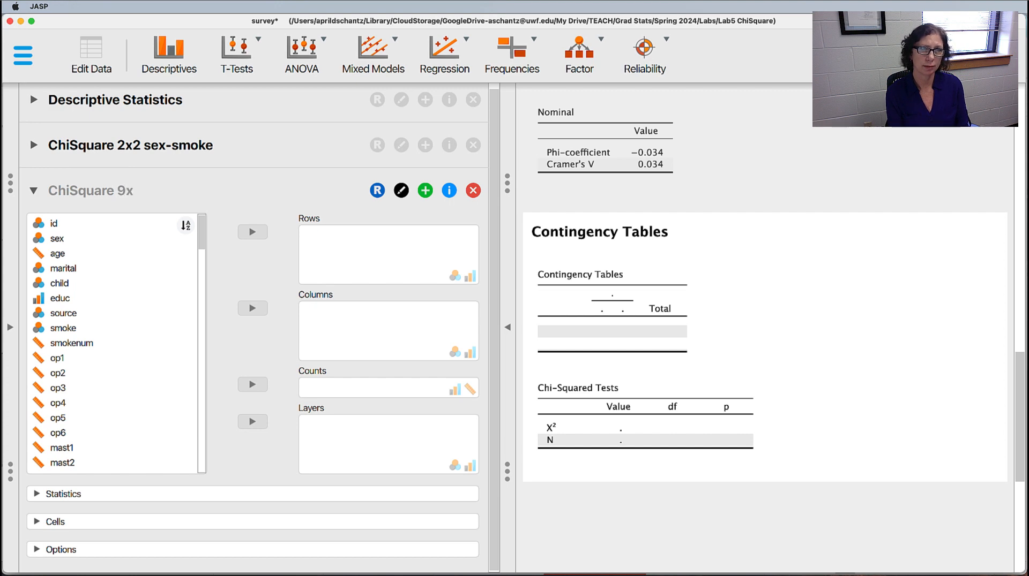
pyautogui.write('2')
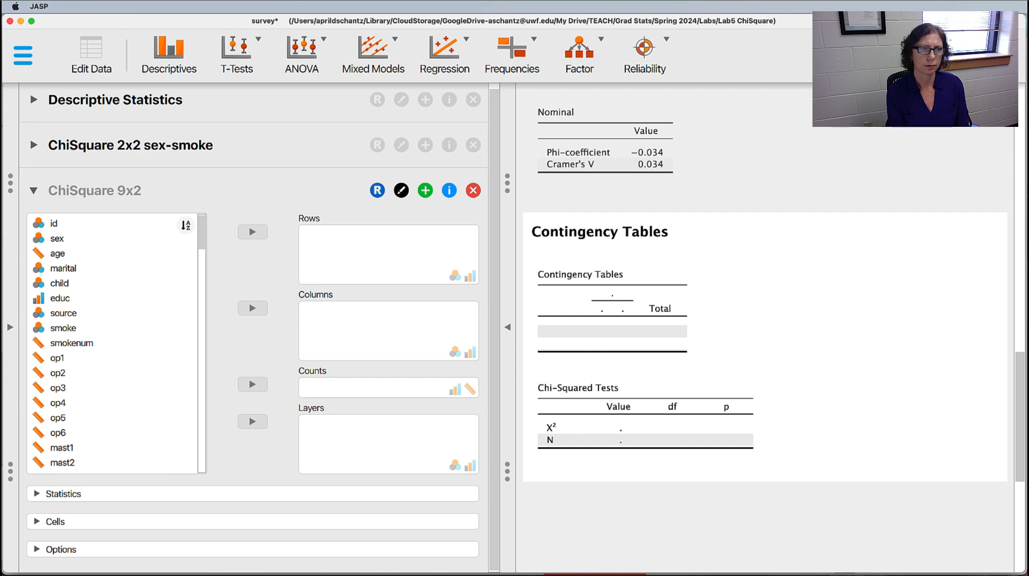
pyautogui.write(' source-')
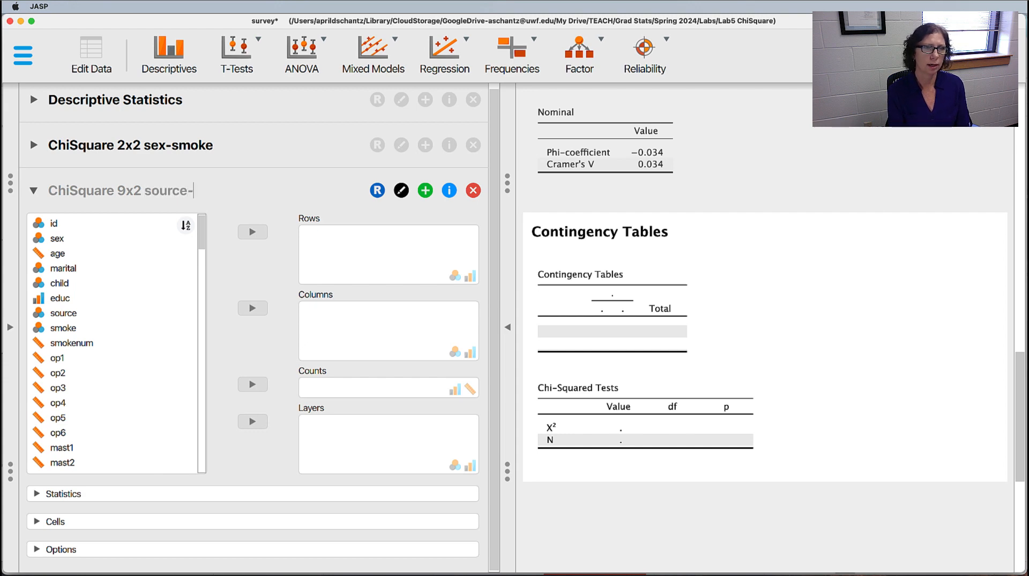
pyautogui.write('smoke')
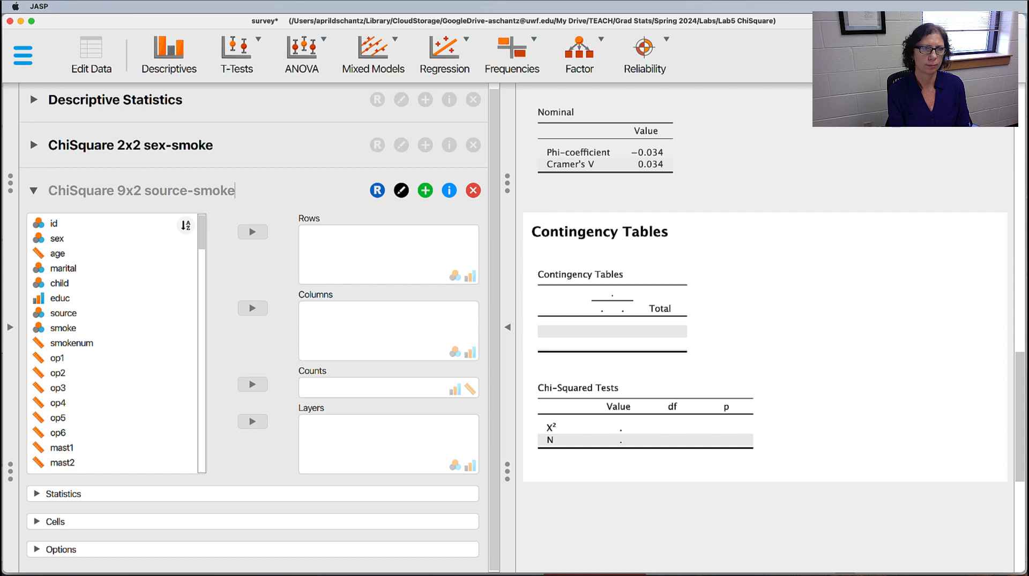
pyautogui.press('Return')
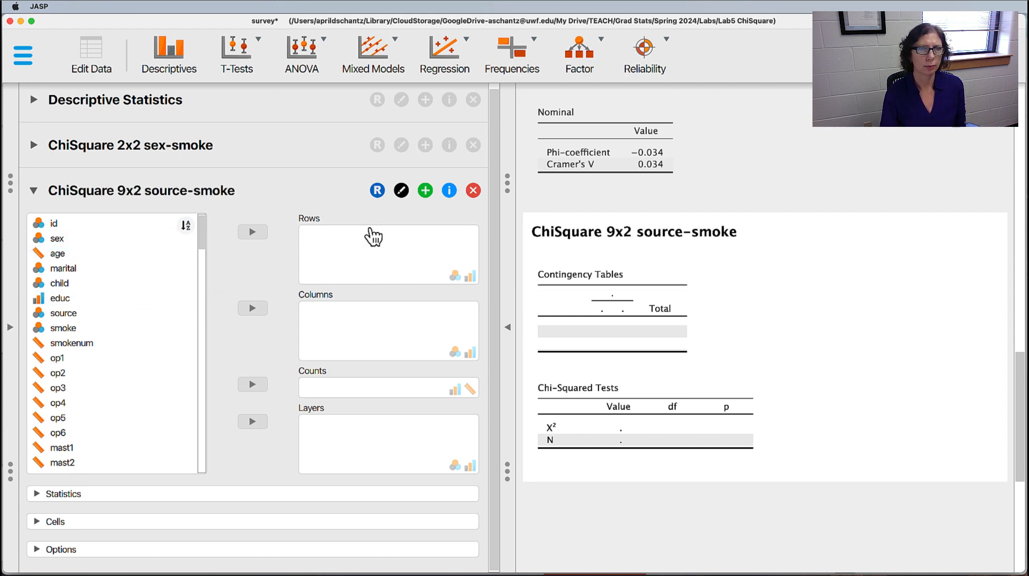
# Step: Assign source to the rows and smoke to the columns of the ChiSquare 9x2 source-smoke analysis
pyautogui.click(69, 319)
pyautogui.click(253, 232)
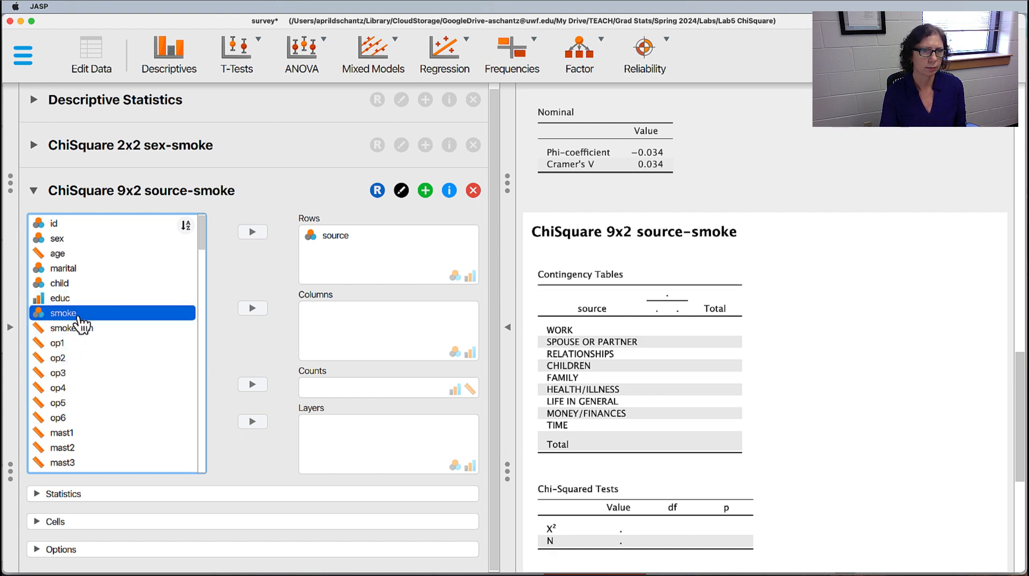
pyautogui.click(263, 315)
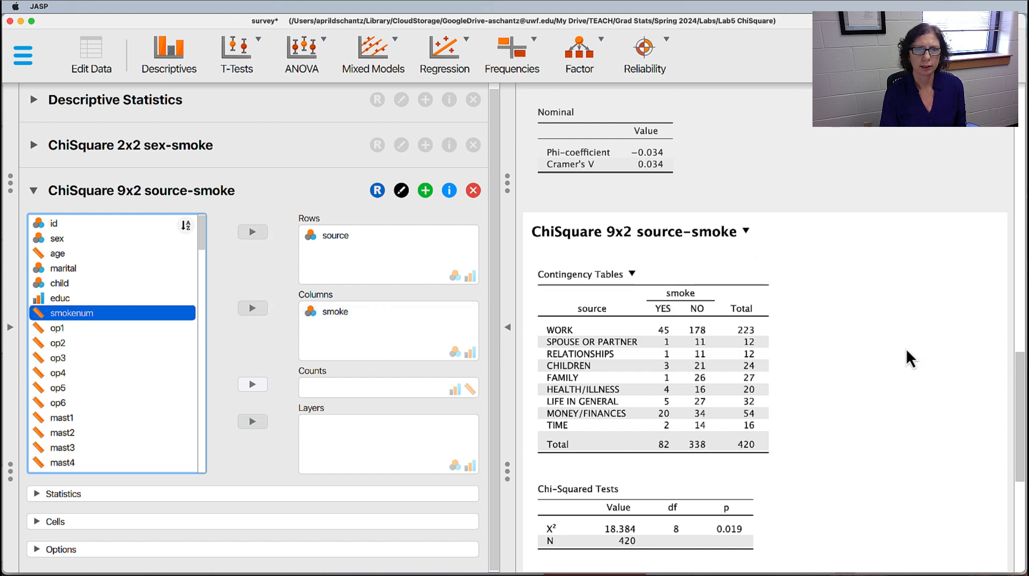
# Step: Include expected counts in the cells of the source by smoke contingency table
pyautogui.scroll(-3, 906, 349)
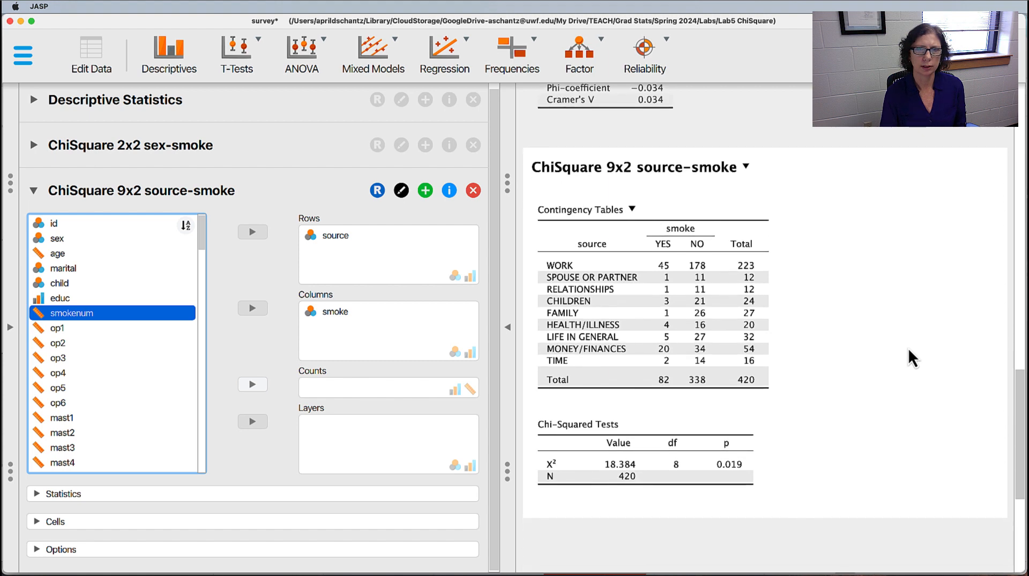
pyautogui.click(39, 524)
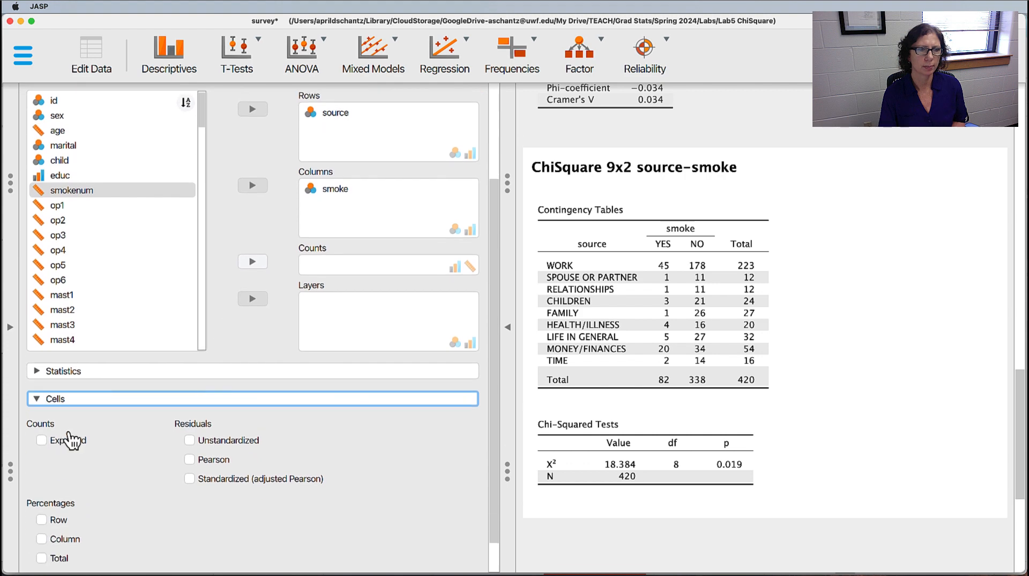
pyautogui.click(42, 438)
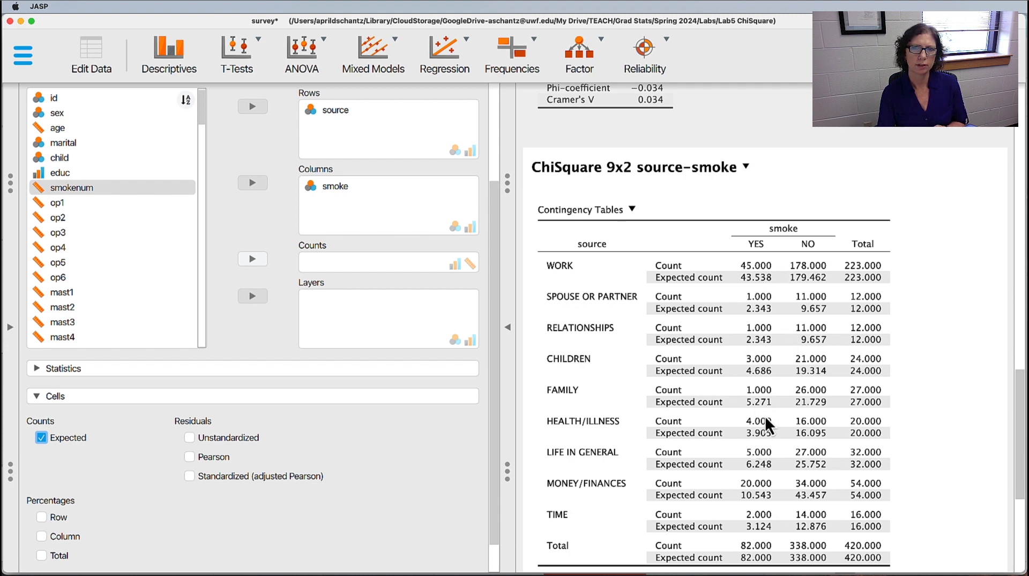
# Step: Compare observed and expected counts for each source category by smoking status, and examine the chi-squared test results
pyautogui.scroll(-4, 954, 325)
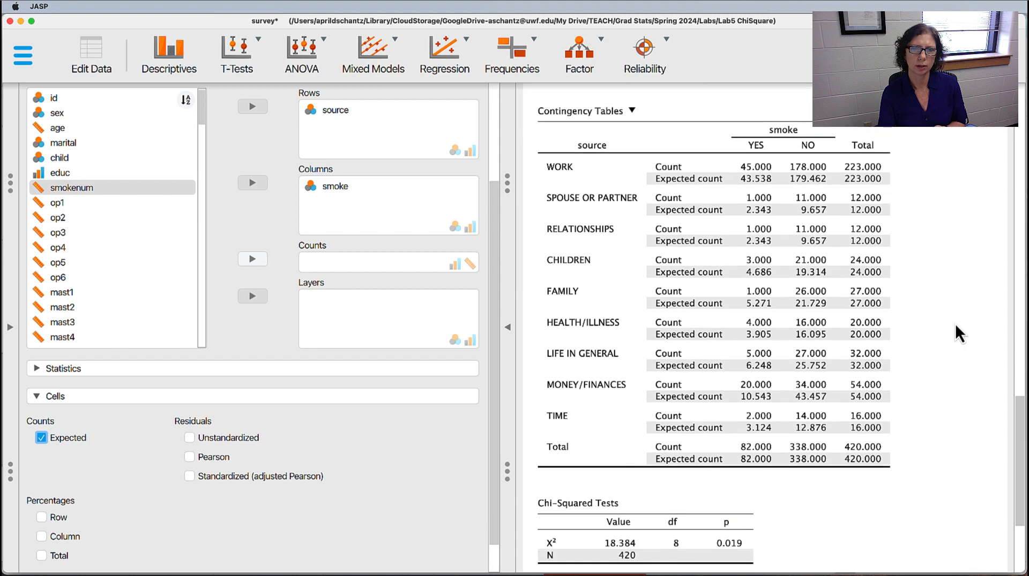
pyautogui.scroll(3, 955, 325)
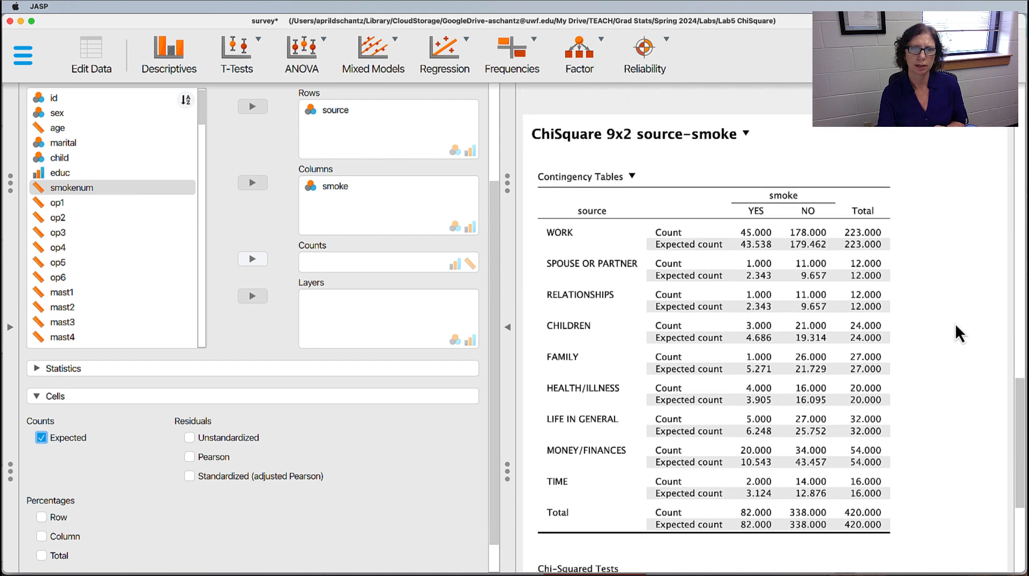
pyautogui.scroll(-2, 956, 326)
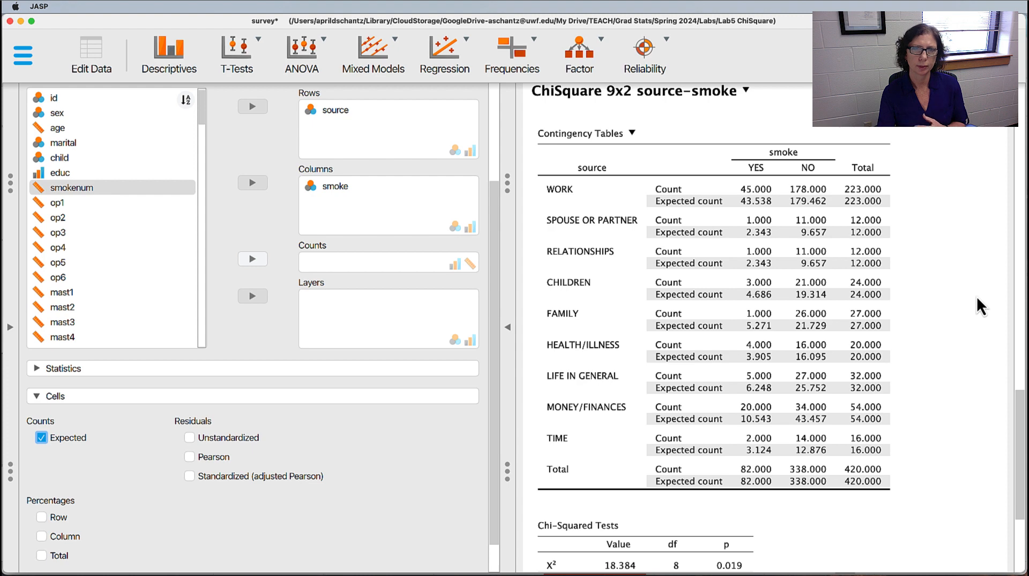
pyautogui.scroll(-1, 975, 300)
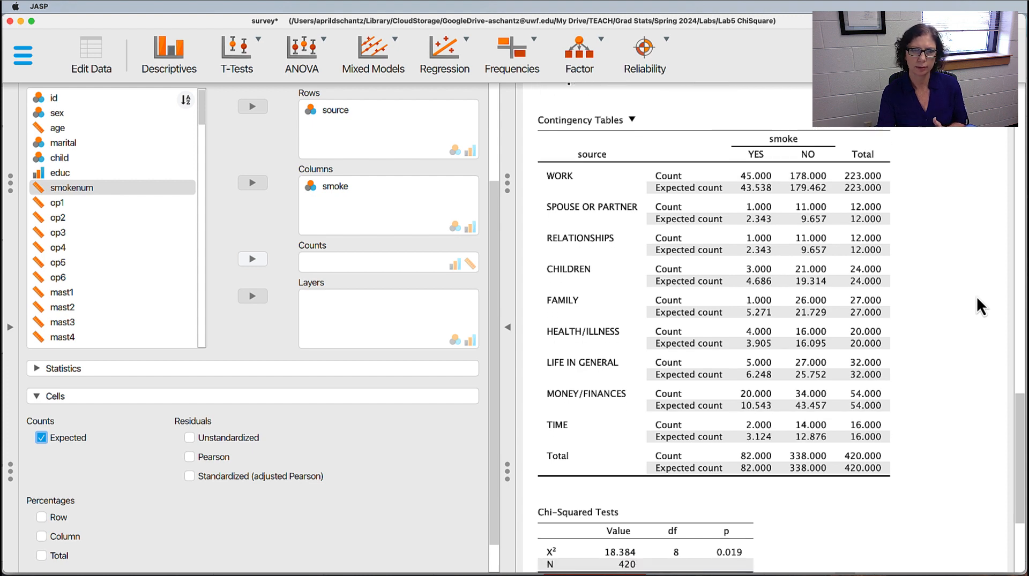
pyautogui.scroll(-1, 976, 297)
pyautogui.scroll(2, 977, 297)
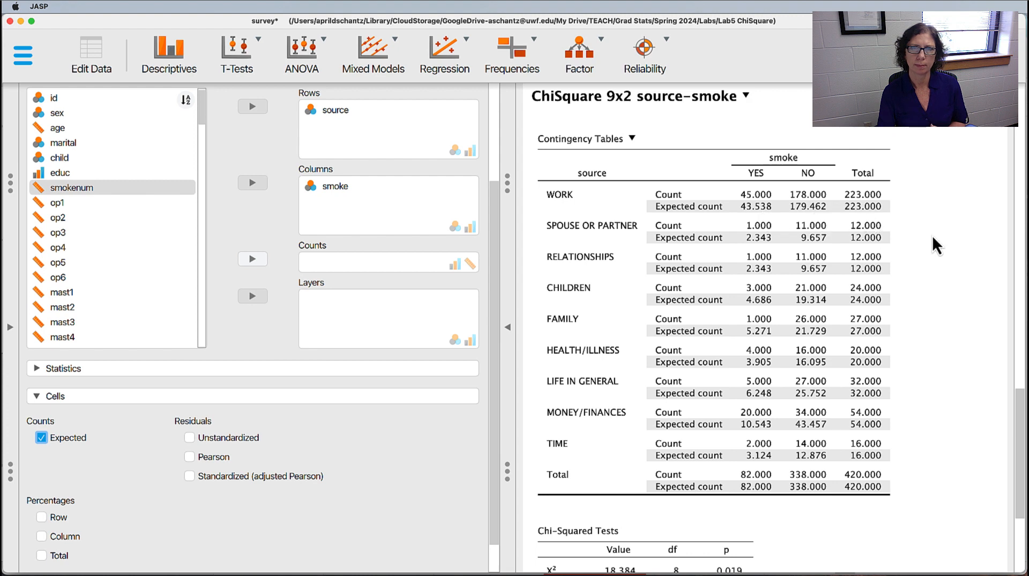
pyautogui.scroll(-5, 975, 233)
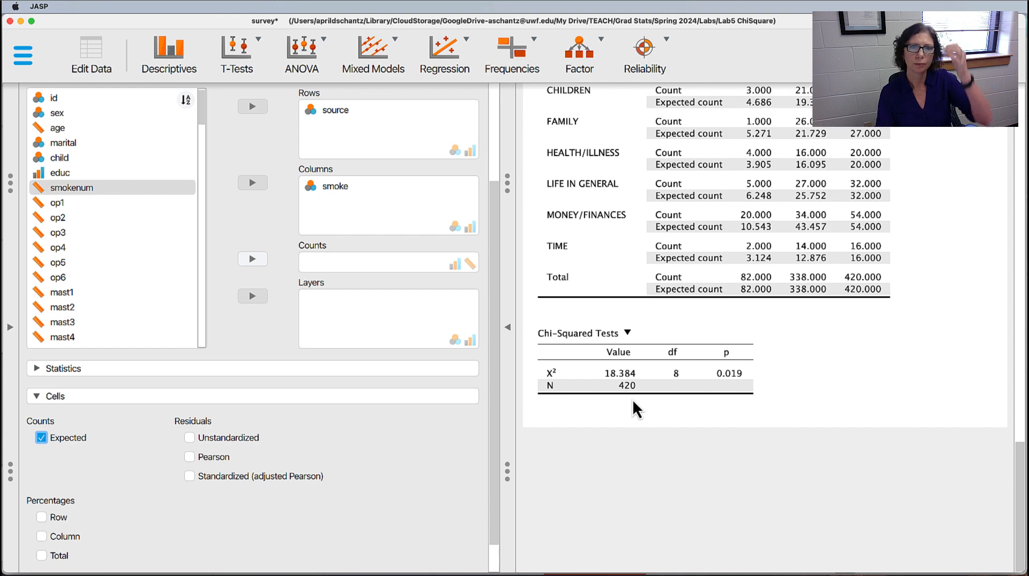
pyautogui.scroll(10, 850, 386)
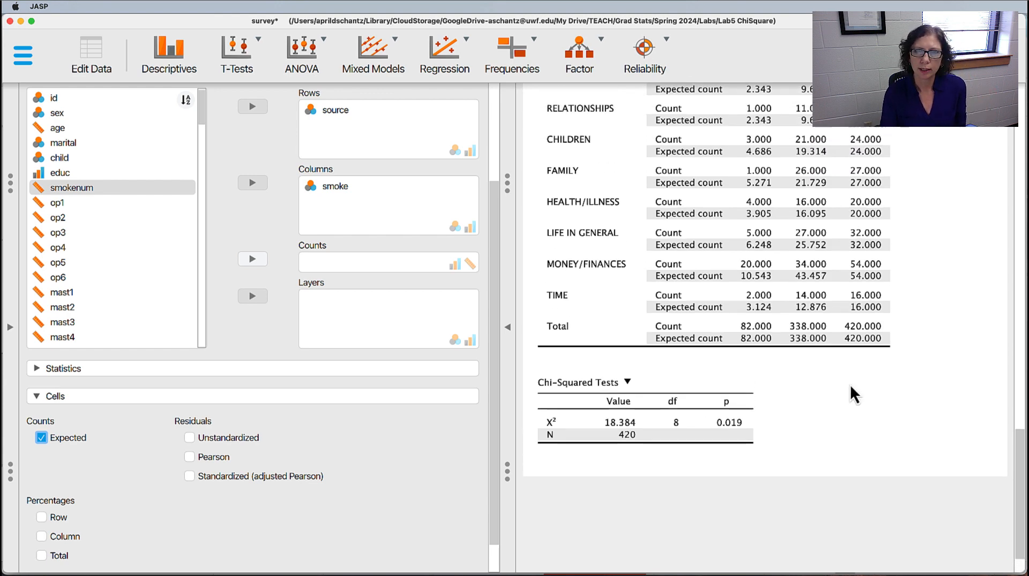
pyautogui.scroll(-10, 849, 385)
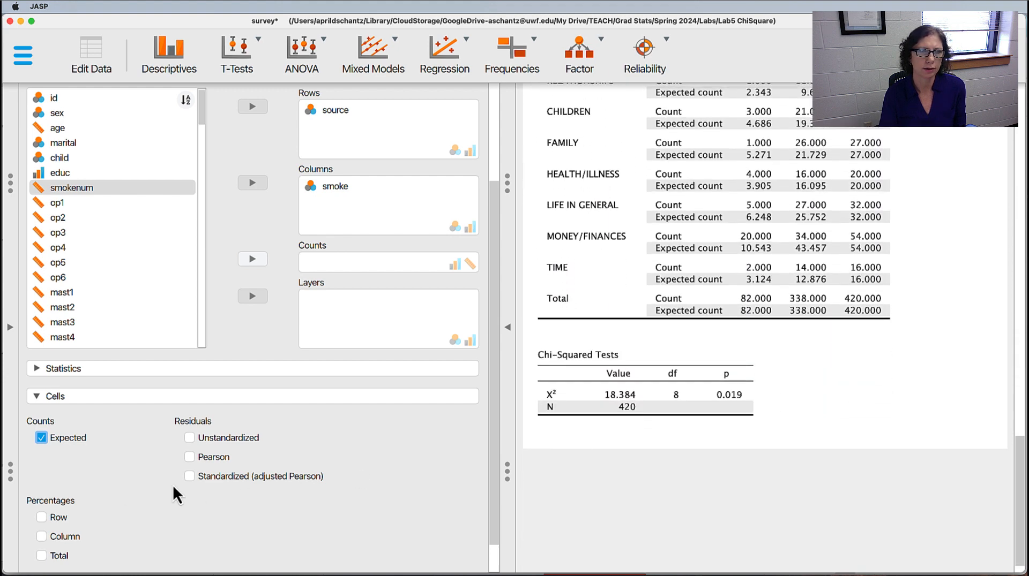
# Step: Add the Phi and Cramer's V effect size to the source by smoke analysis
pyautogui.scroll(-2, 129, 465)
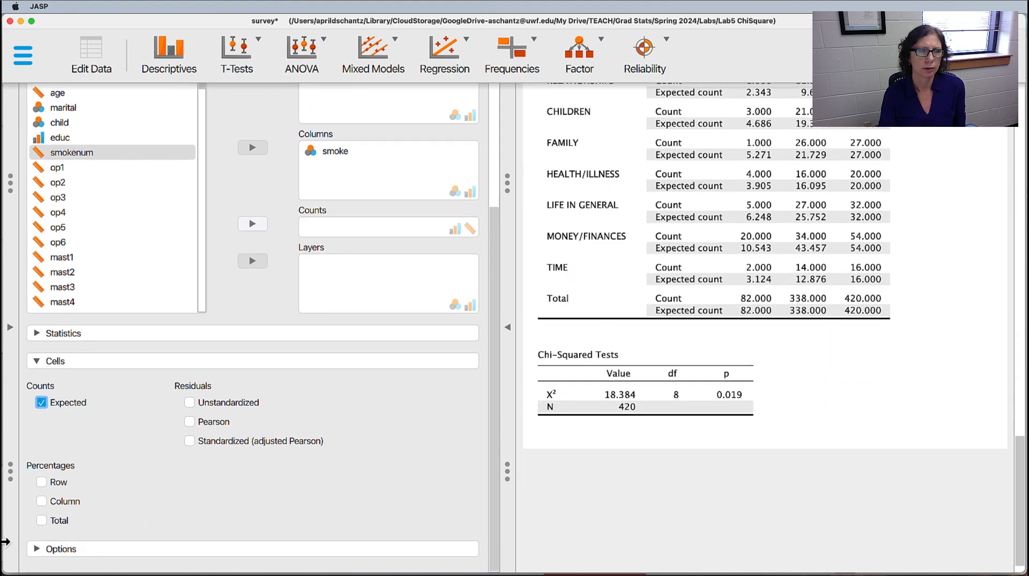
pyautogui.click(39, 334)
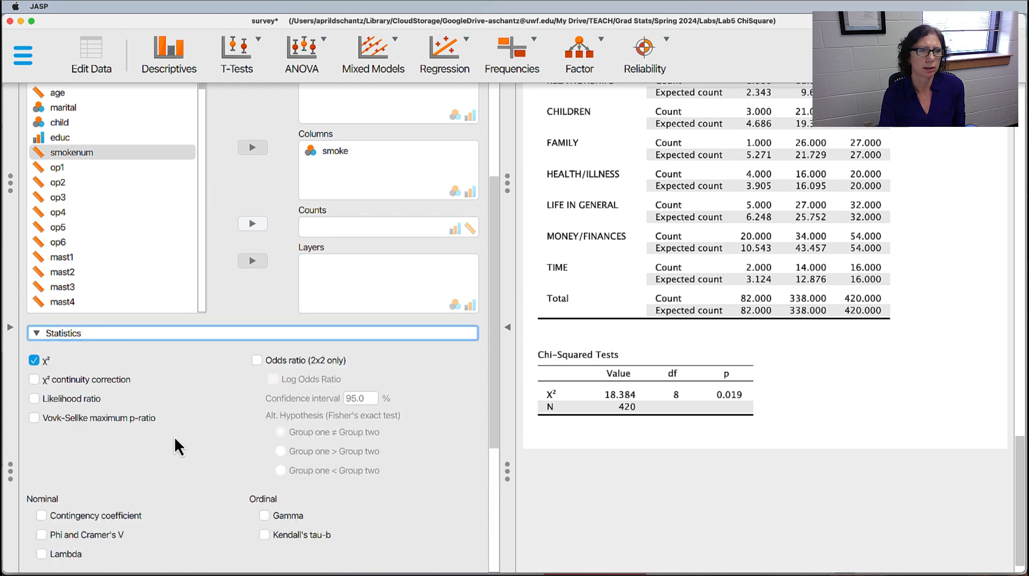
pyautogui.scroll(-5, 175, 436)
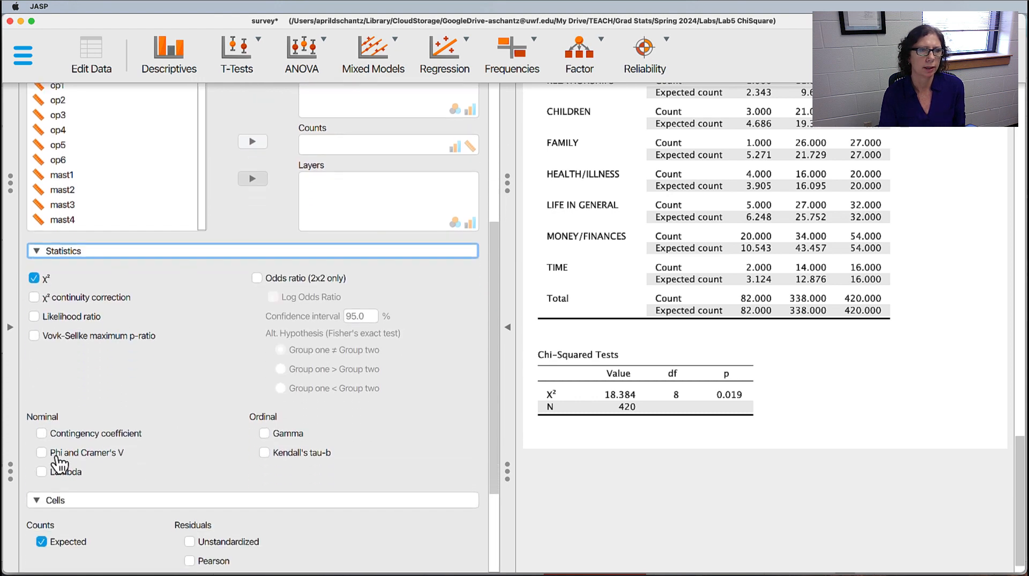
pyautogui.click(42, 453)
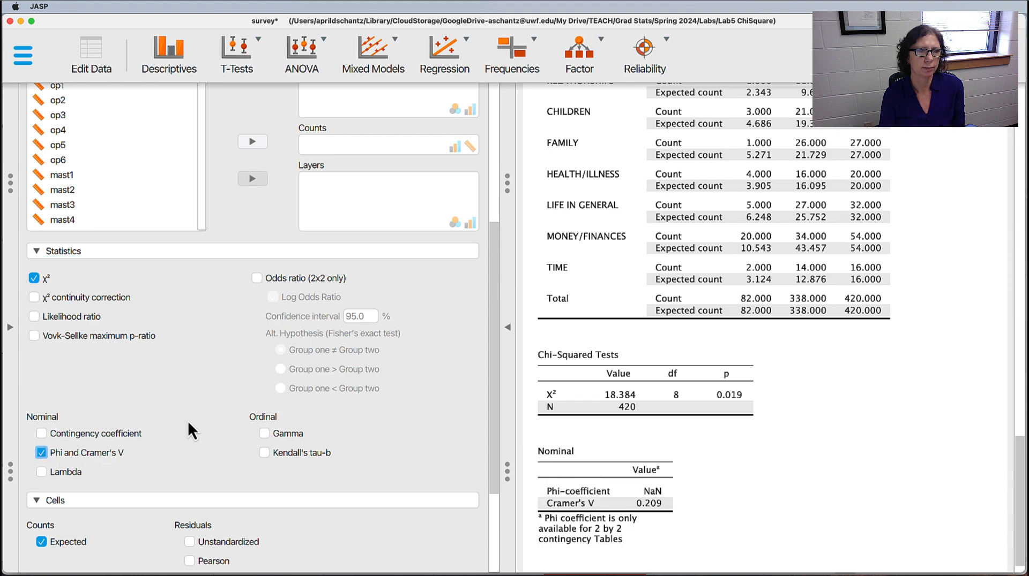
pyautogui.scroll(-1, 750, 466)
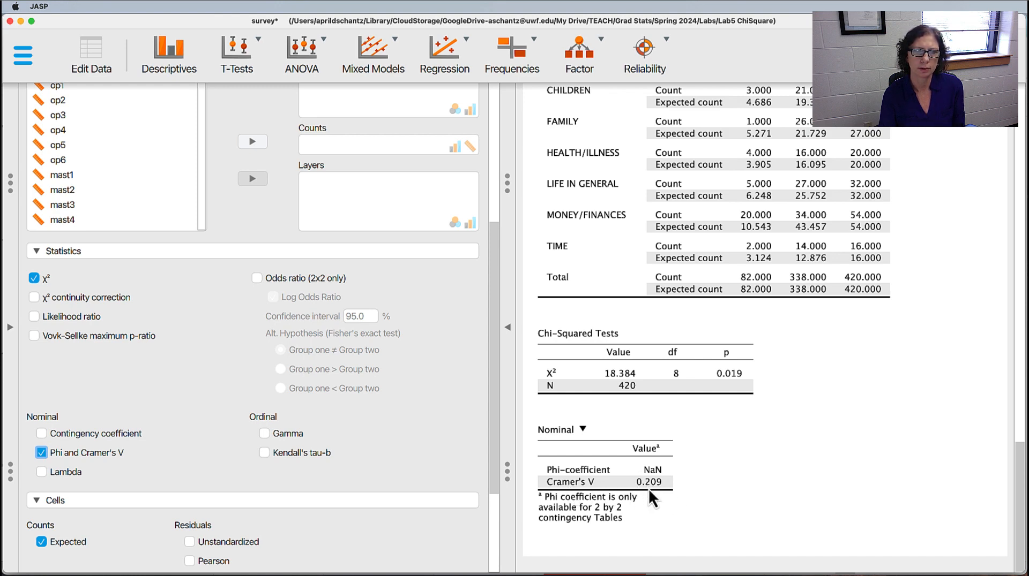
# Step: Add row percentages to the source by smoke contingency table and review them across the source categories
pyautogui.scroll(-5, 140, 438)
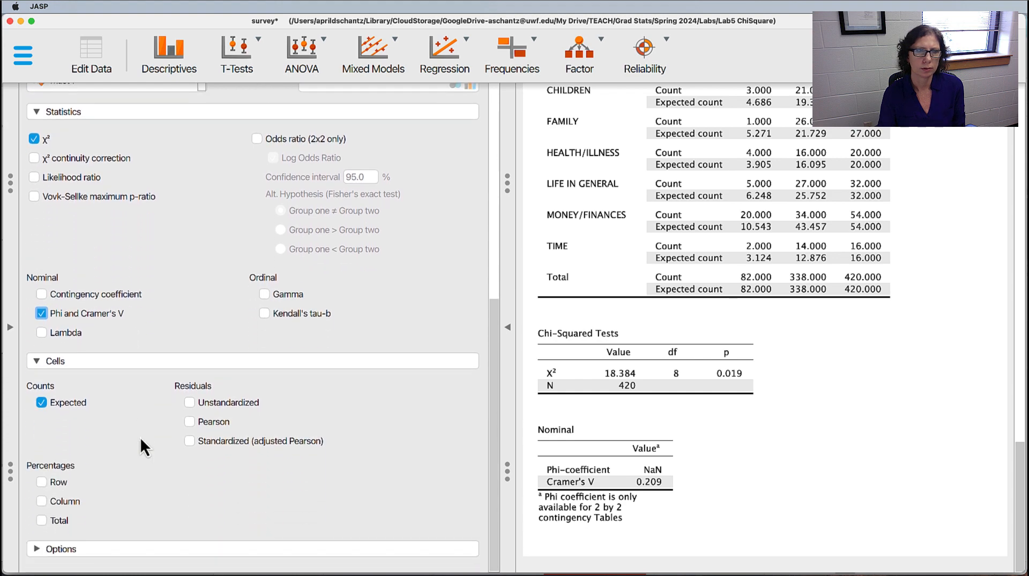
pyautogui.click(45, 485)
pyautogui.scroll(5, 830, 327)
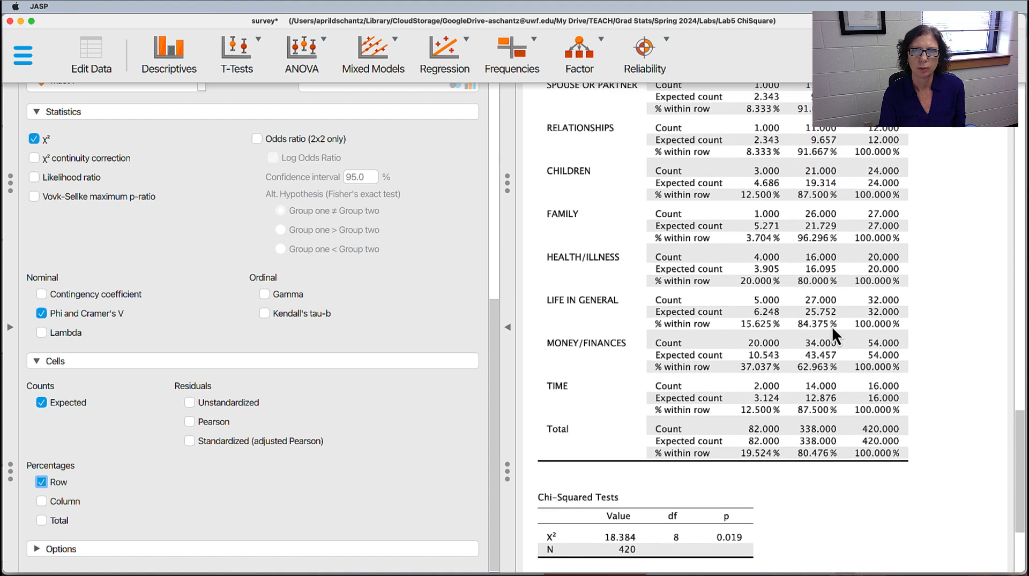
pyautogui.scroll(2, 832, 325)
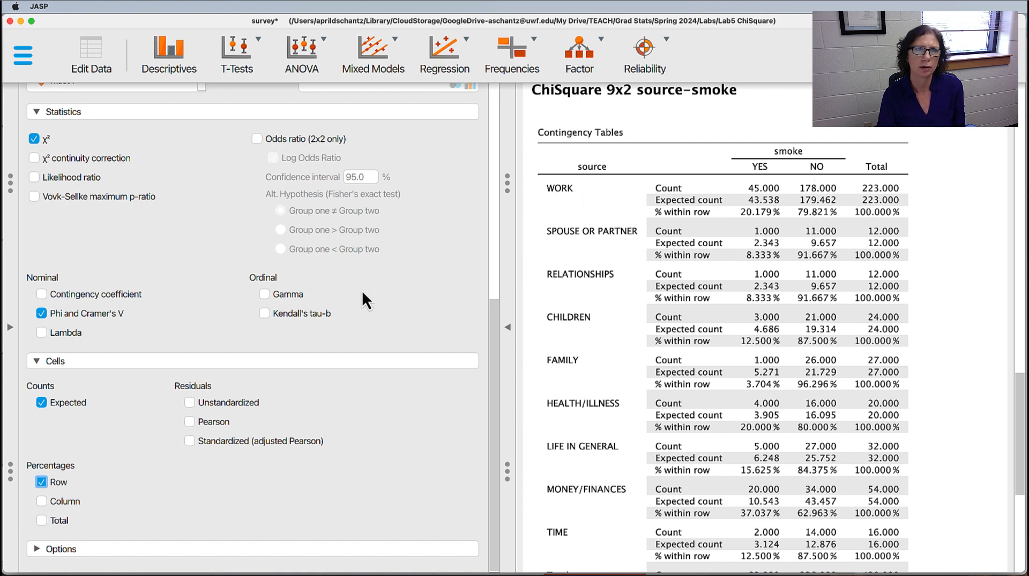
pyautogui.scroll(1, 365, 290)
pyautogui.scroll(-1, 365, 291)
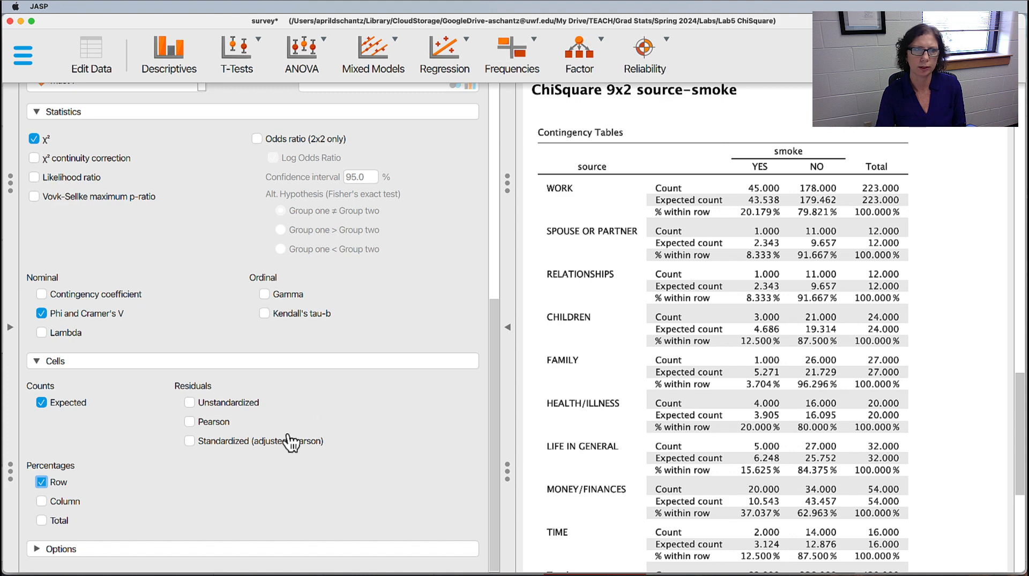
# Step: Reopen the ChiSquare 2x2 sex-smoke analysis and add row percentages to its contingency table
pyautogui.scroll(10, 308, 416)
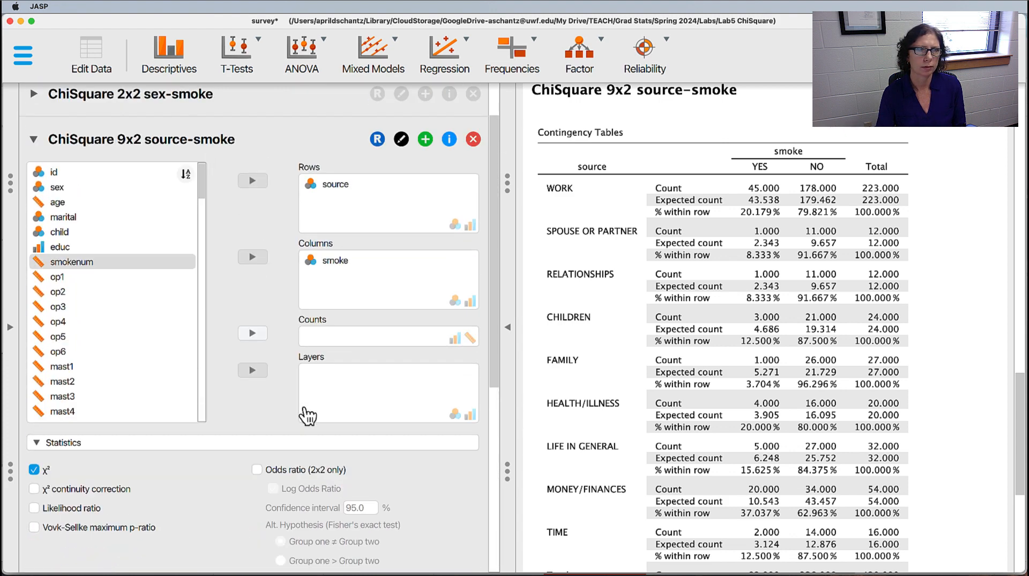
pyautogui.click(33, 95)
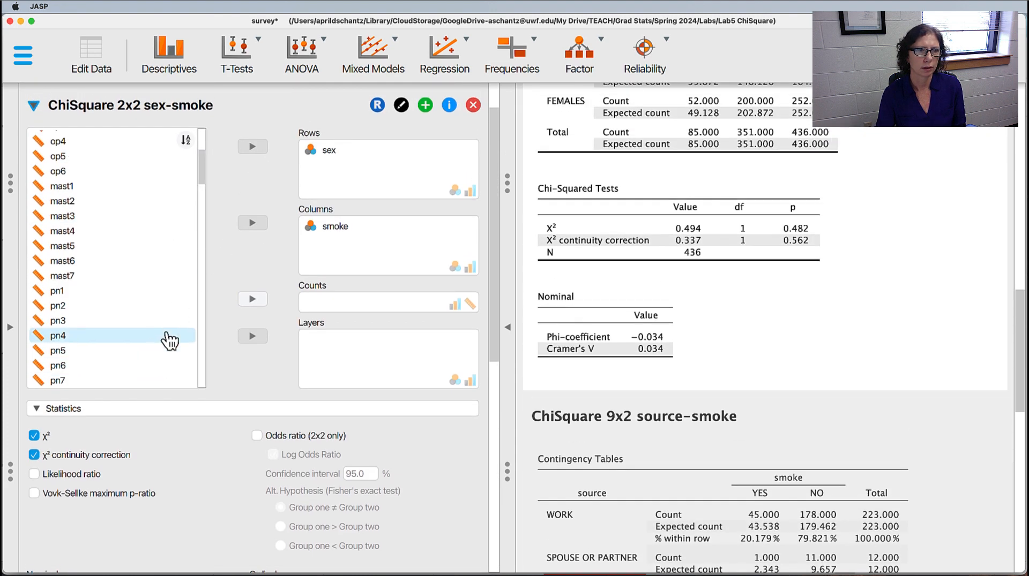
pyautogui.scroll(-1, 170, 341)
pyautogui.scroll(-10, 170, 526)
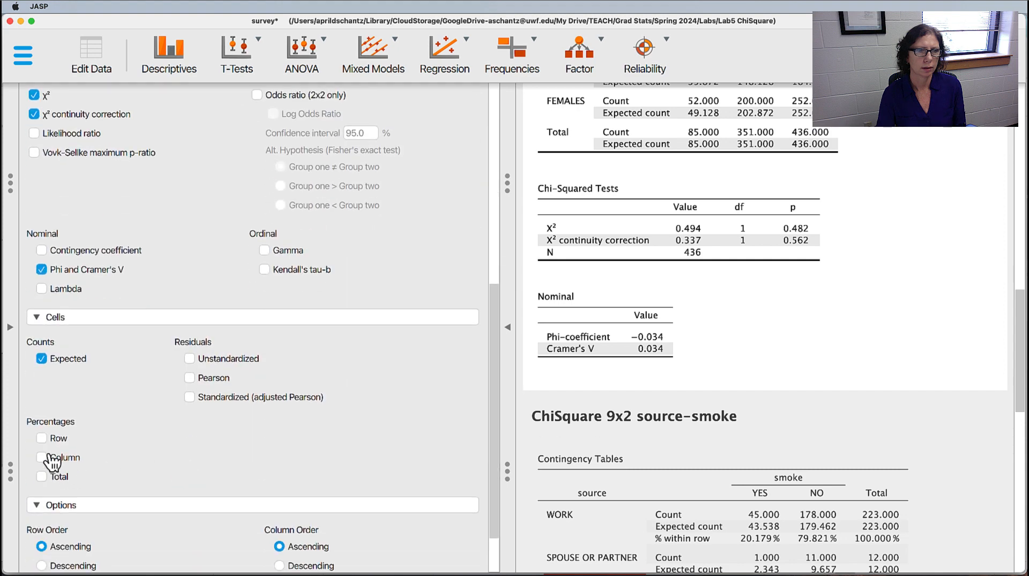
pyautogui.click(41, 438)
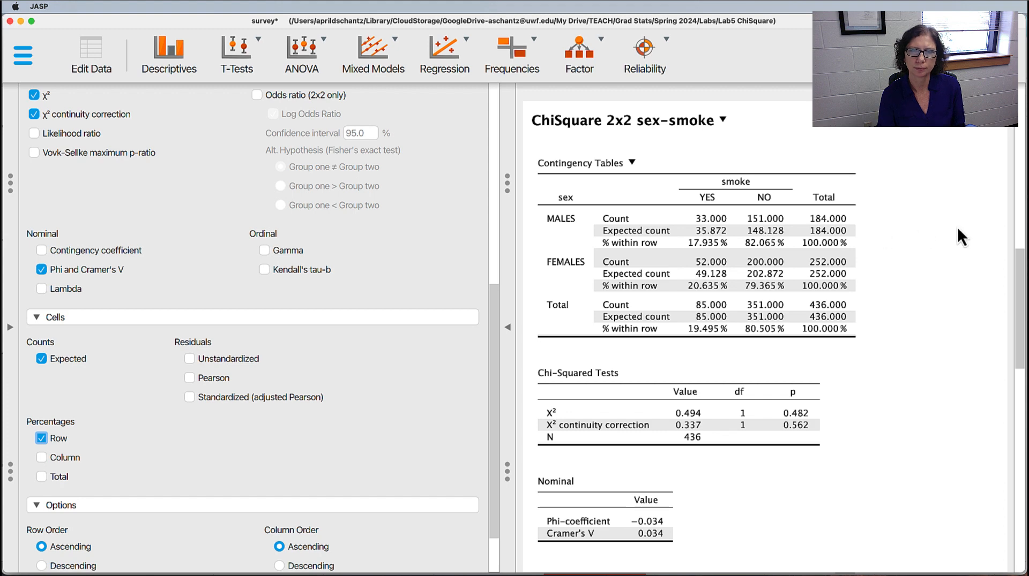
# Step: Collapse the ChiSquare 2x2 sex-smoke analysis and expand the ChiSquare 9x2 source-smoke analysis
pyautogui.scroll(3, 288, 284)
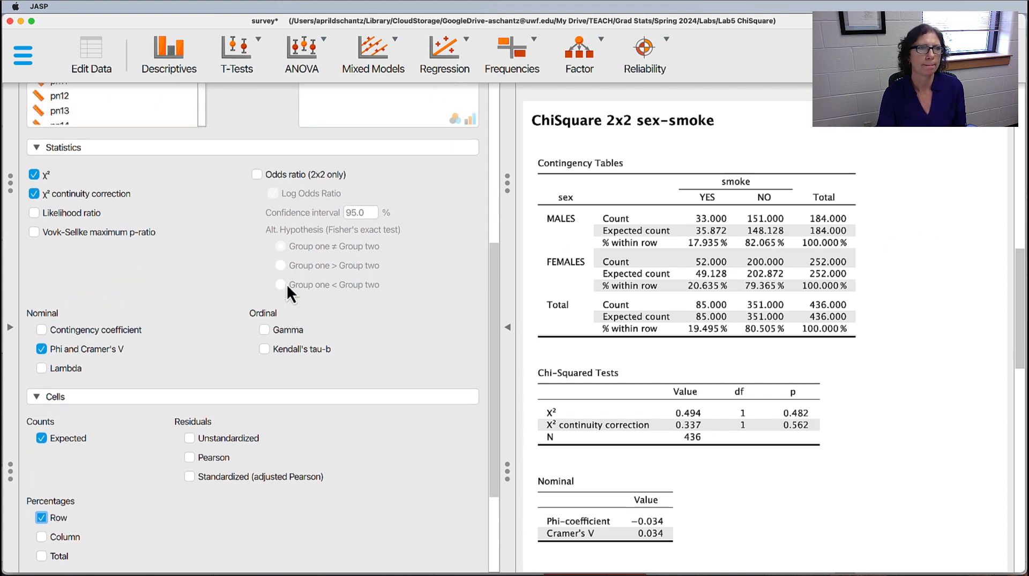
pyautogui.scroll(6, 202, 242)
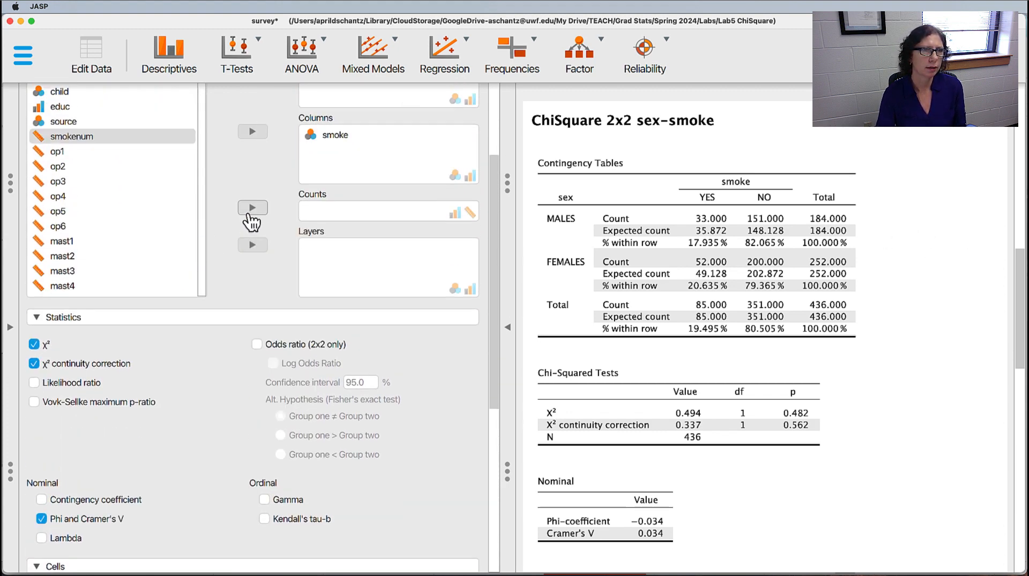
pyautogui.scroll(5, 250, 221)
pyautogui.click(34, 152)
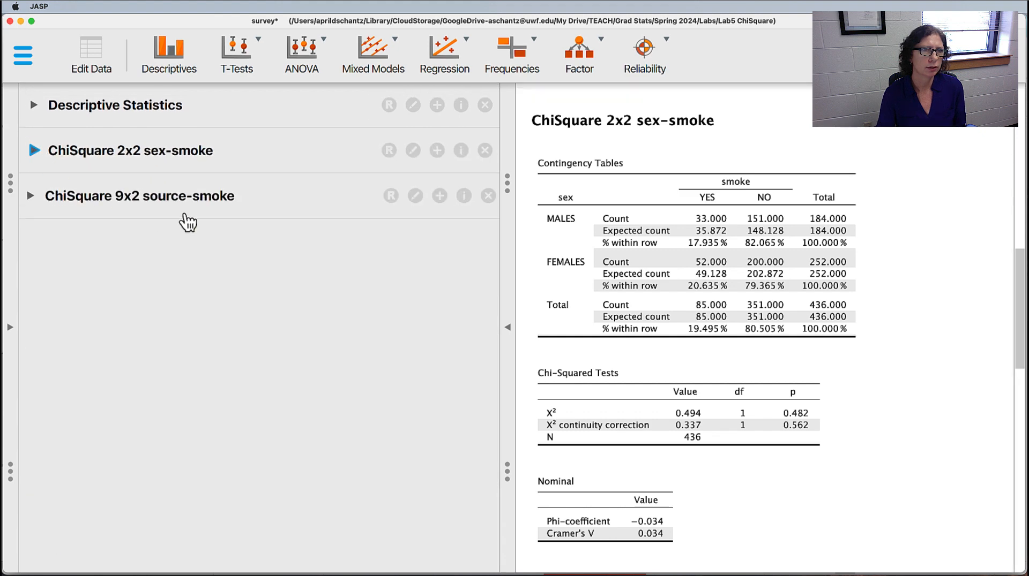
pyautogui.click(31, 196)
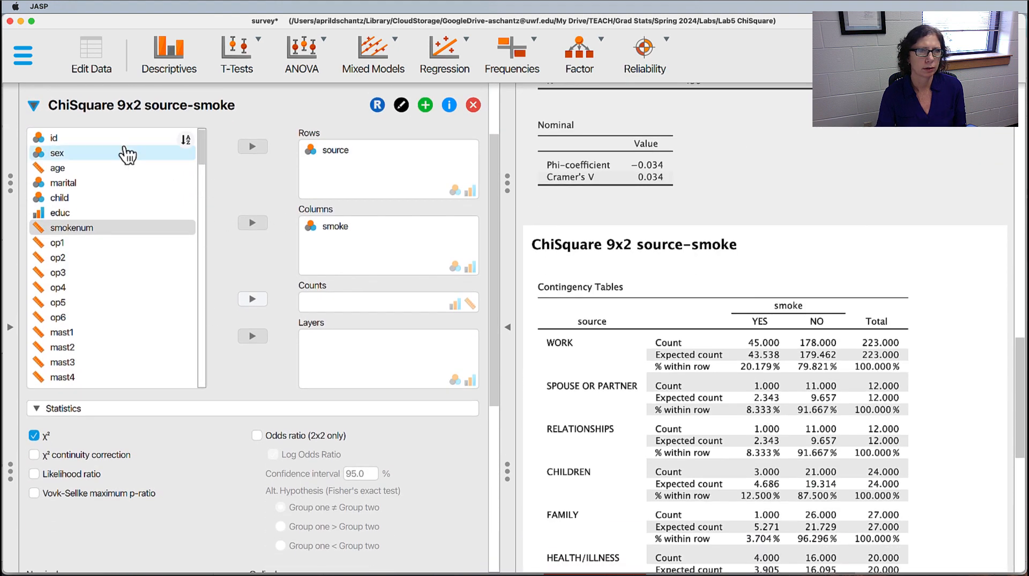
# Step: Examine the 9x2 source-smoke output, relating the chi-squared significance and Cramer's V to the row percentages of each source
pyautogui.scroll(-5, 829, 234)
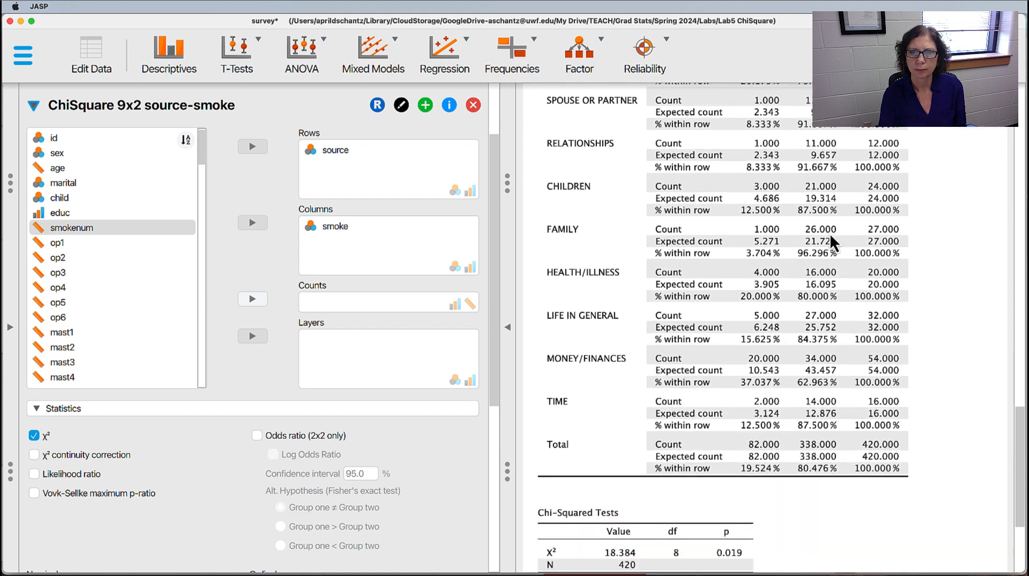
pyautogui.scroll(-3, 830, 233)
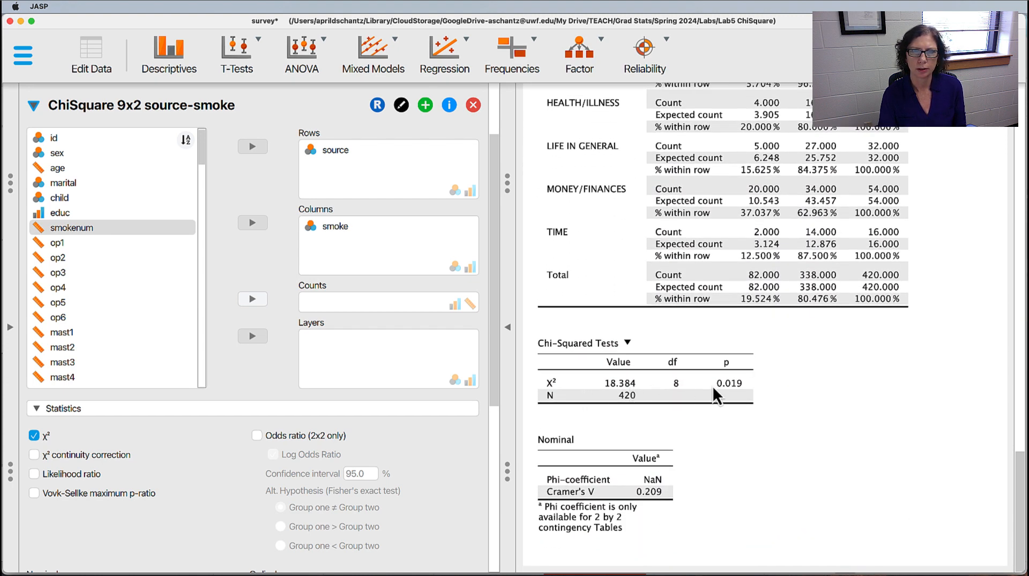
pyautogui.scroll(5, 914, 390)
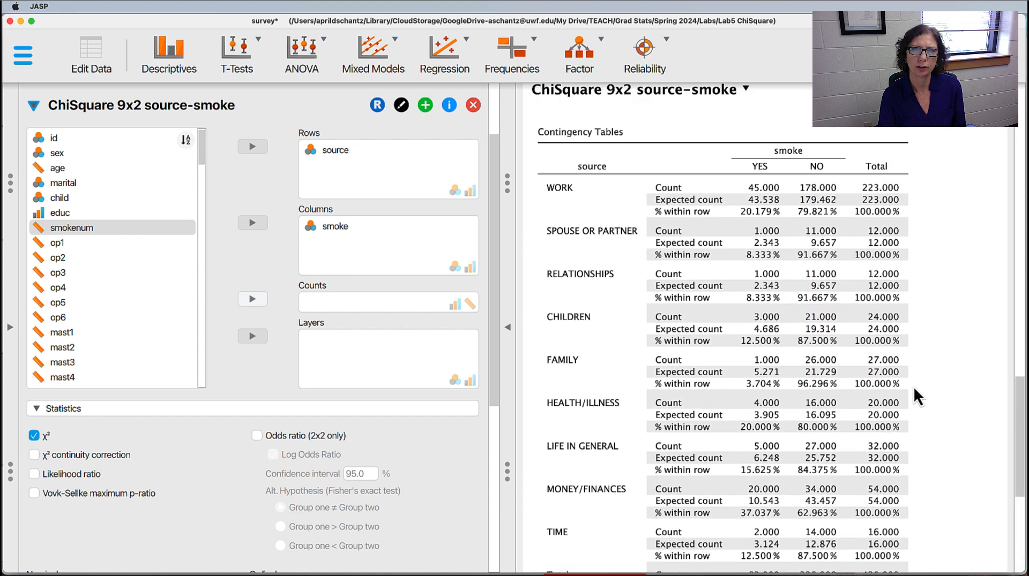
pyautogui.scroll(-1, 914, 388)
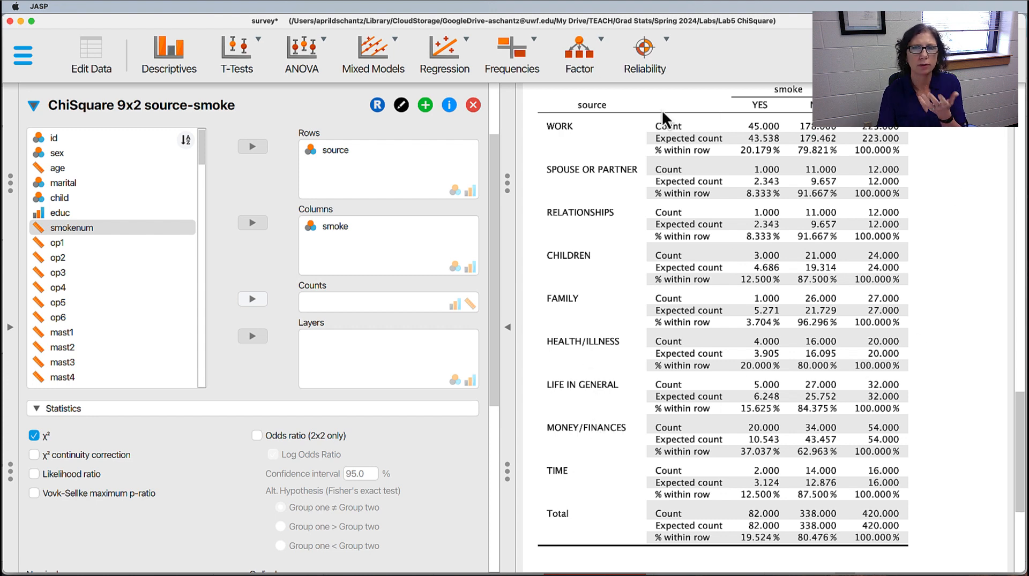
pyautogui.scroll(3, 927, 361)
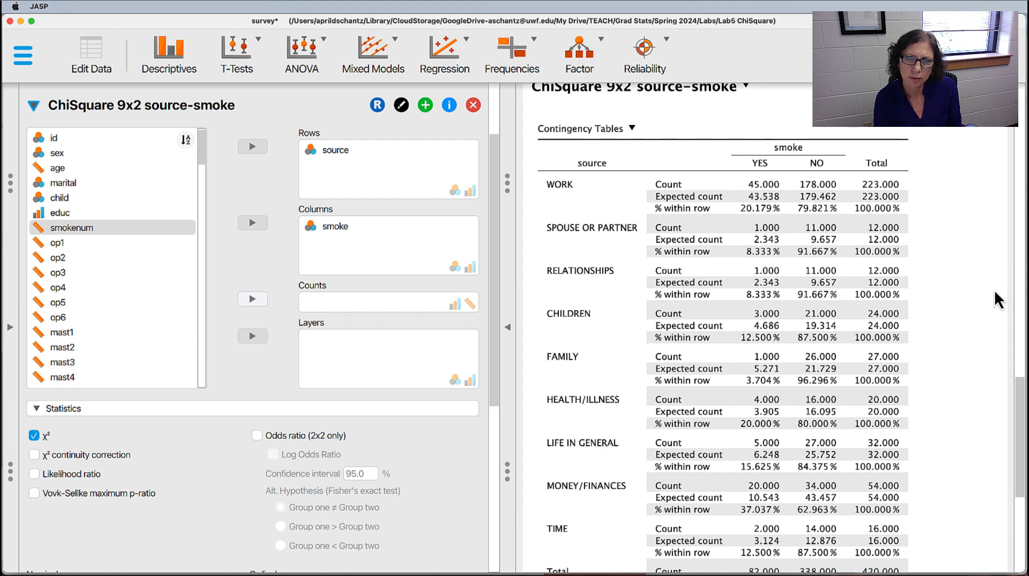
# Step: Review the source by smoke row percentages, and switch to Word to read the source-of-stress chi-square write-up example in the lab sheet
pyautogui.scroll(-4, 982, 285)
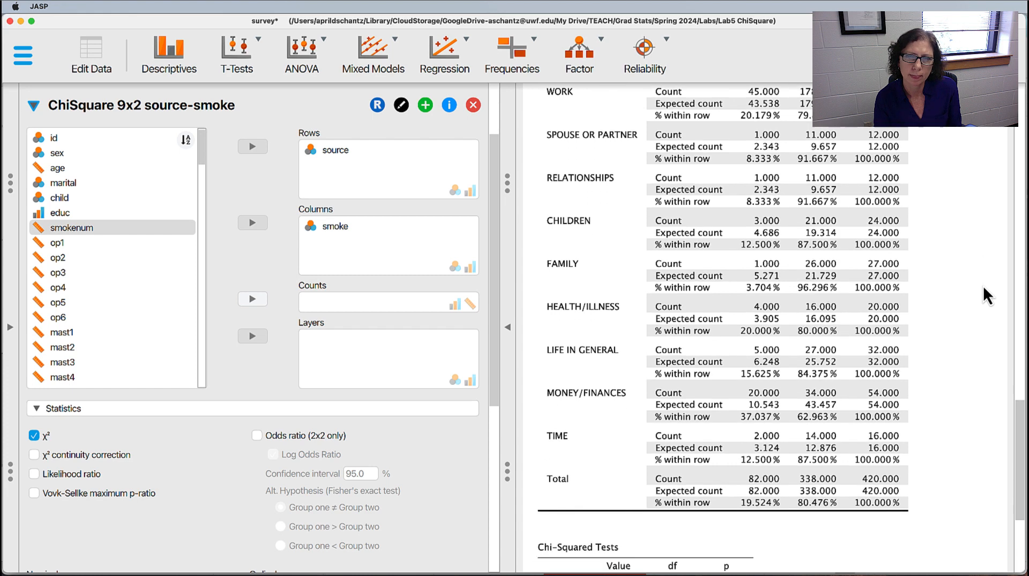
pyautogui.scroll(3, 984, 289)
pyautogui.scroll(-1, 984, 289)
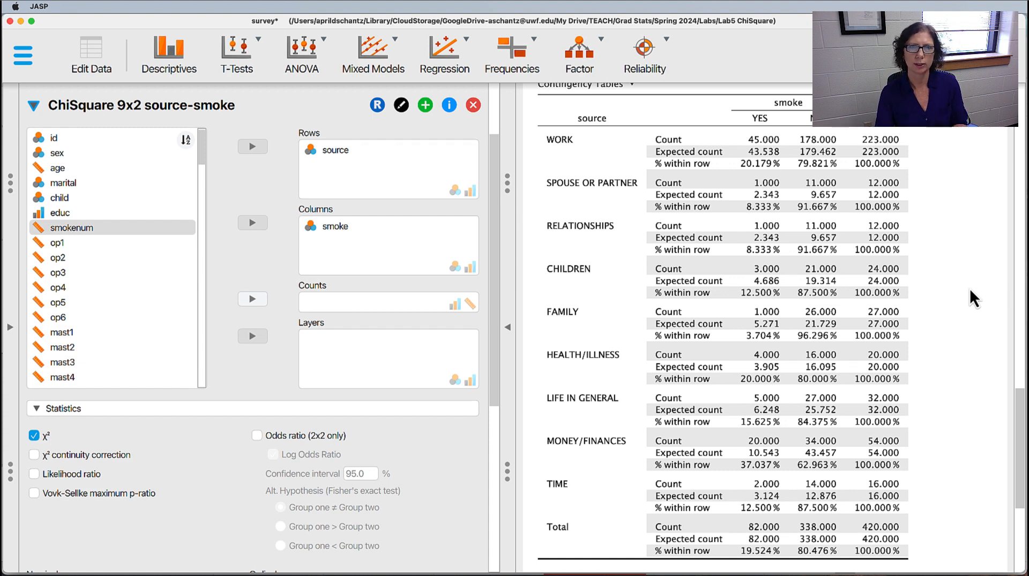
pyautogui.scroll(-5, 239, 342)
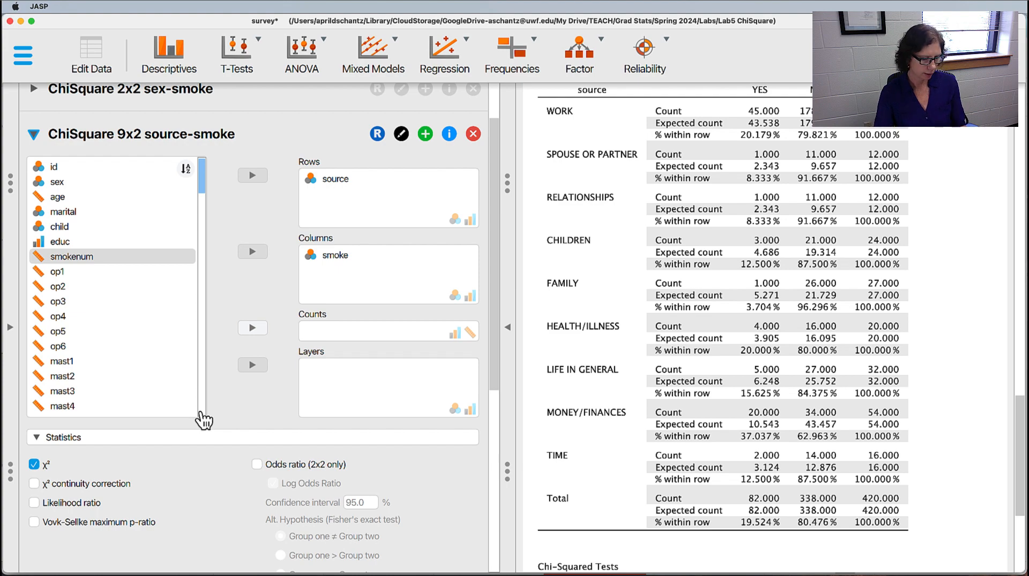
pyautogui.press('super+Tab')
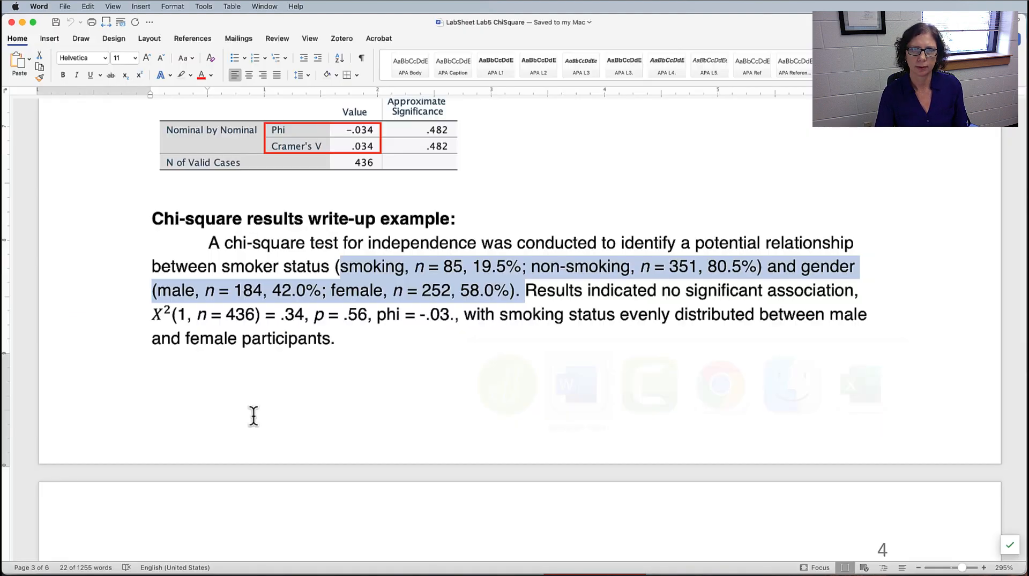
pyautogui.scroll(-15, 573, 335)
pyautogui.scroll(-10, 574, 335)
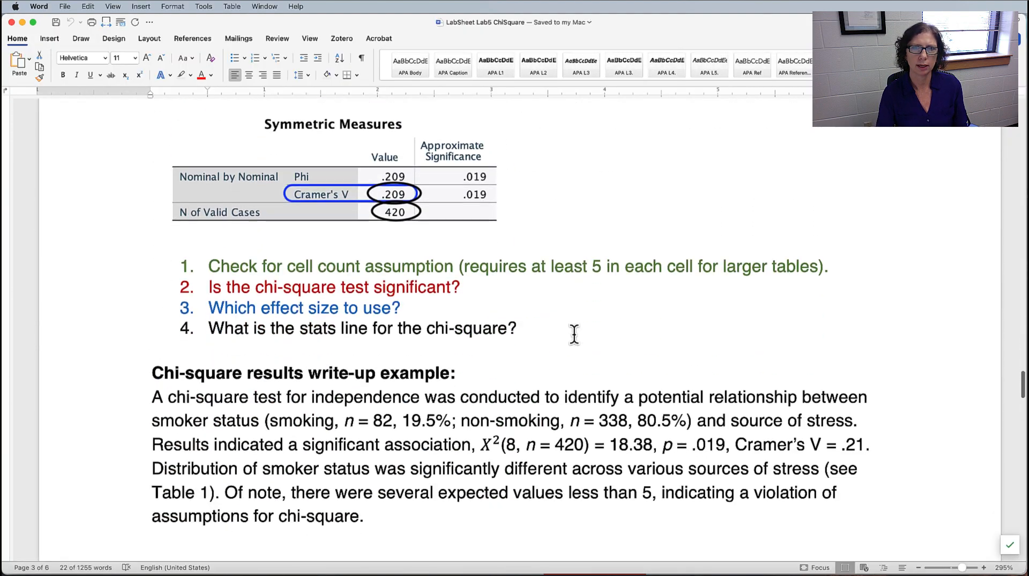
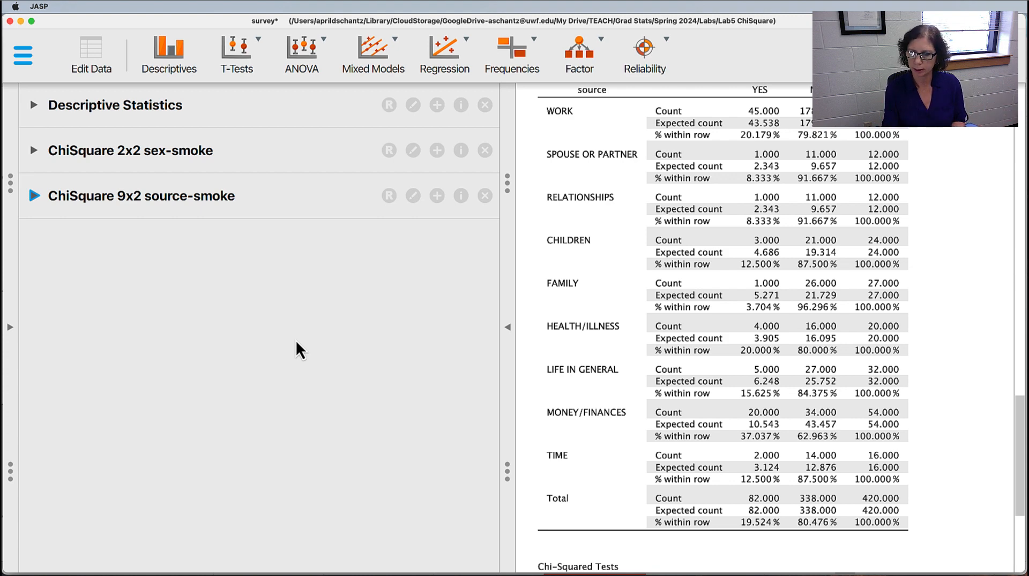
# Step: In JASP, add a classical Multinomial Test analysis and rename it "Goodness of Fit Test - smoke"
pyautogui.click(530, 54)
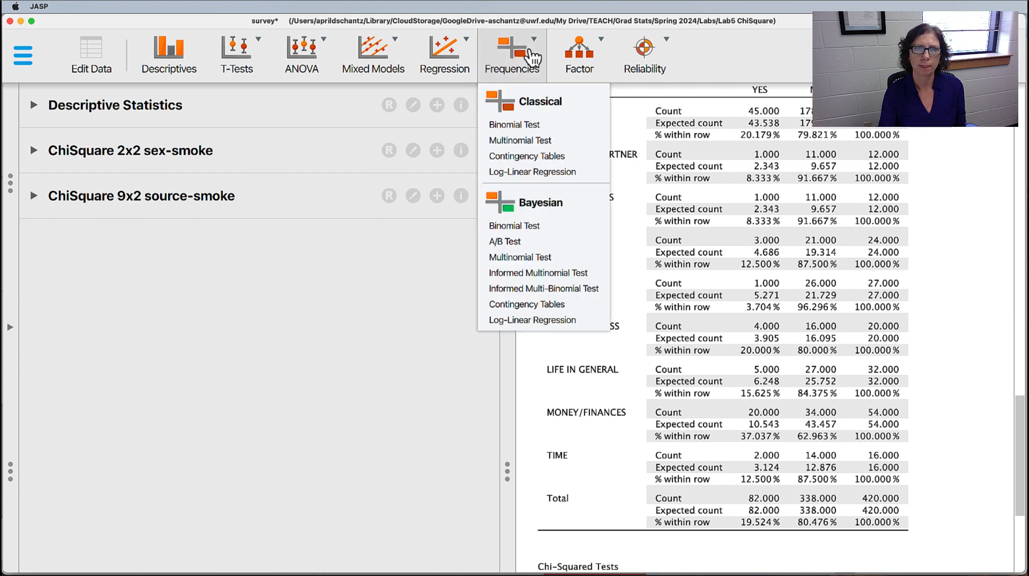
pyautogui.click(523, 141)
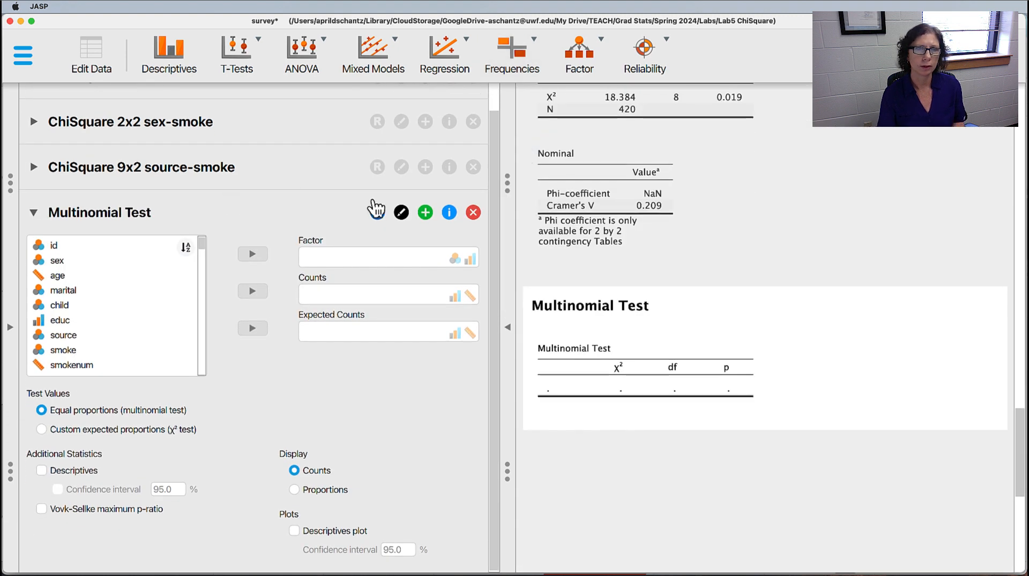
pyautogui.doubleClick(48, 214)
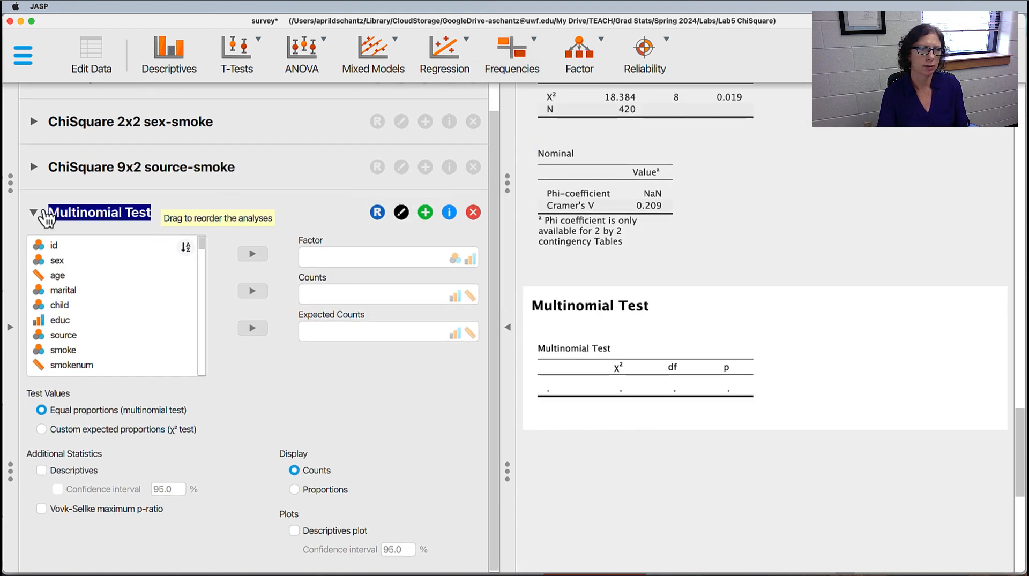
pyautogui.press('BackSpace')
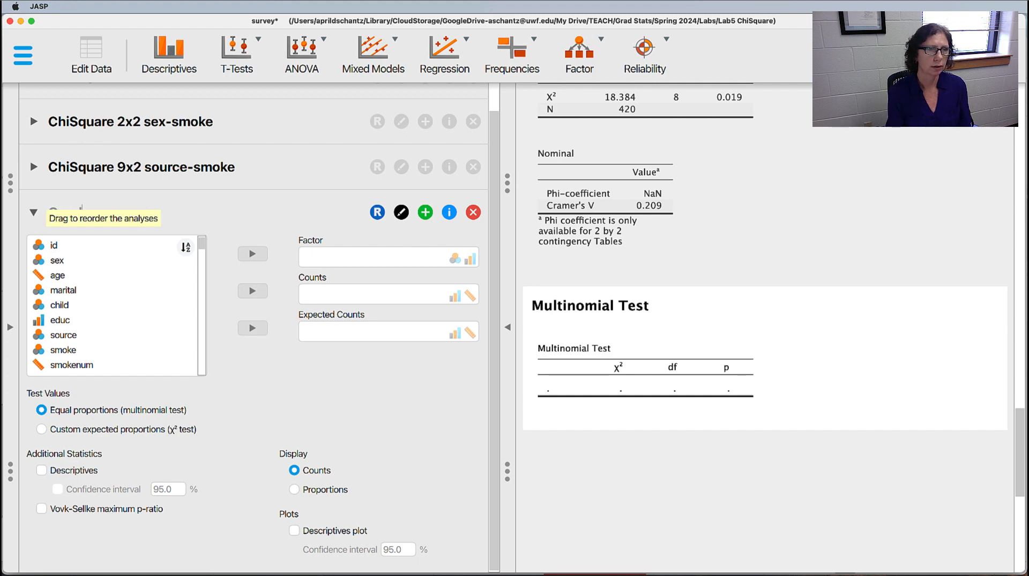
pyautogui.write('Goodness of Fit Test')
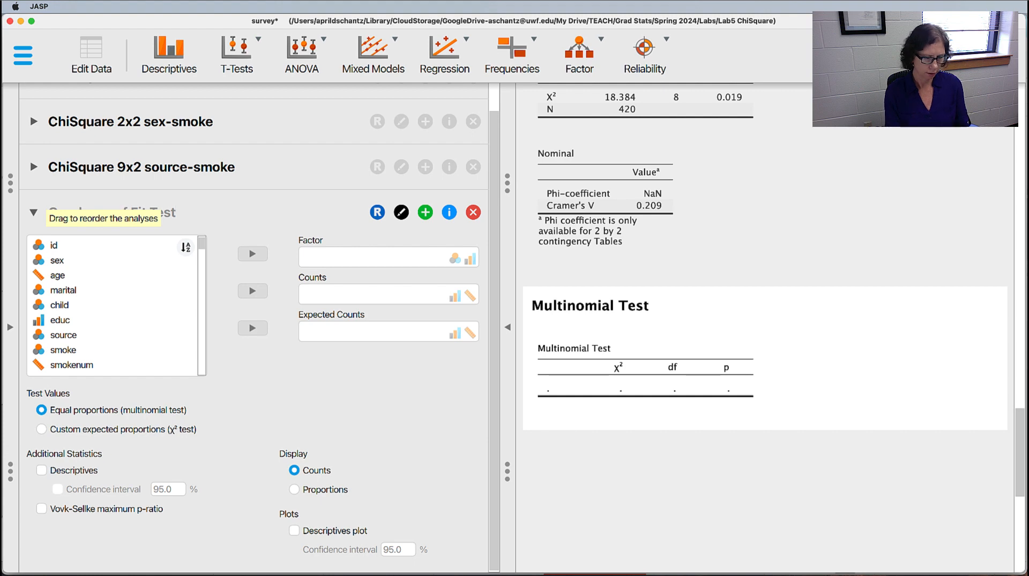
pyautogui.write(' - so')
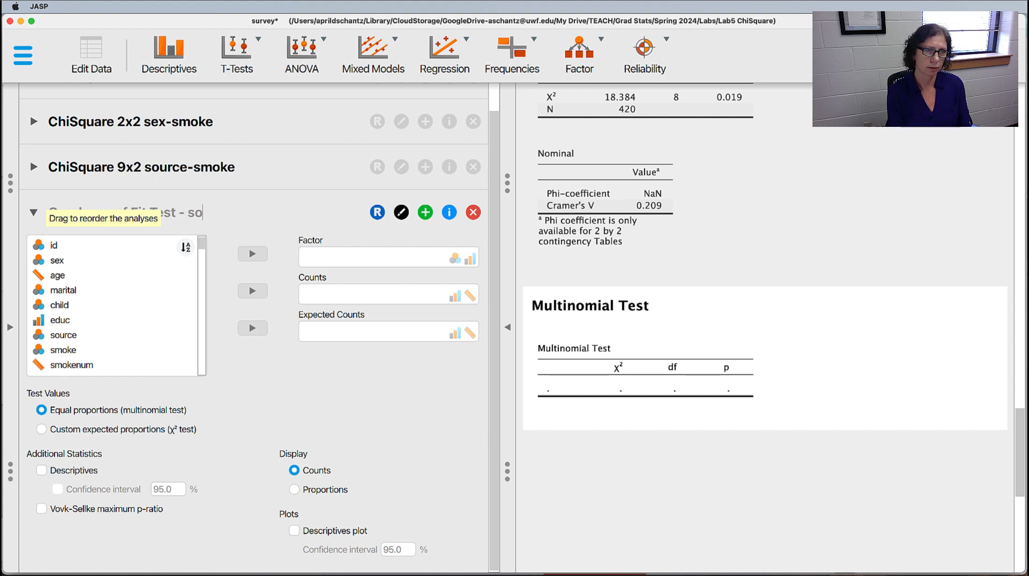
pyautogui.press('BackSpace')
pyautogui.write('moke')
pyautogui.press('Return')
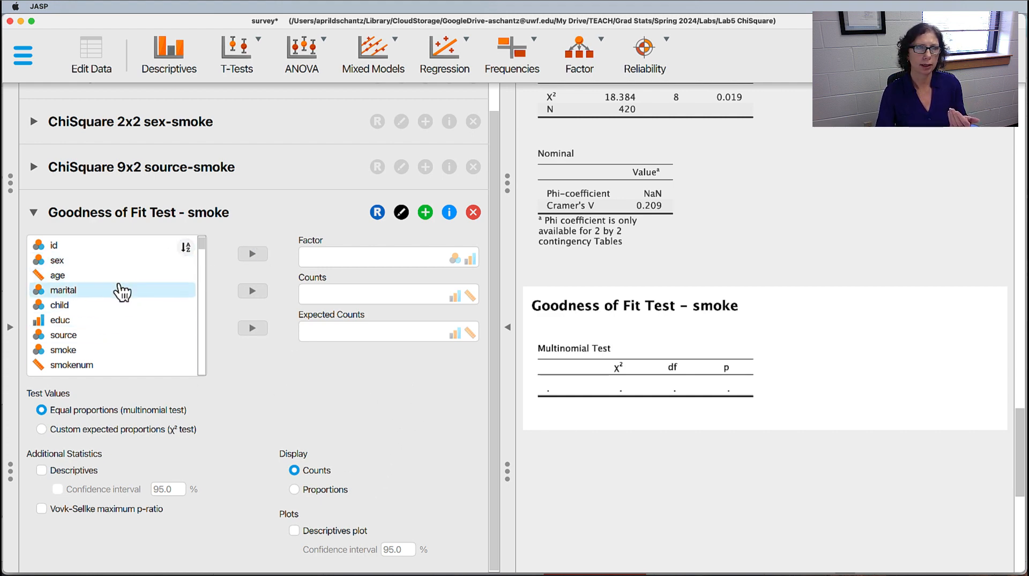
# Step: Assign smoke as the factor of the goodness of fit test and check its equal-proportions result
pyautogui.click(69, 355)
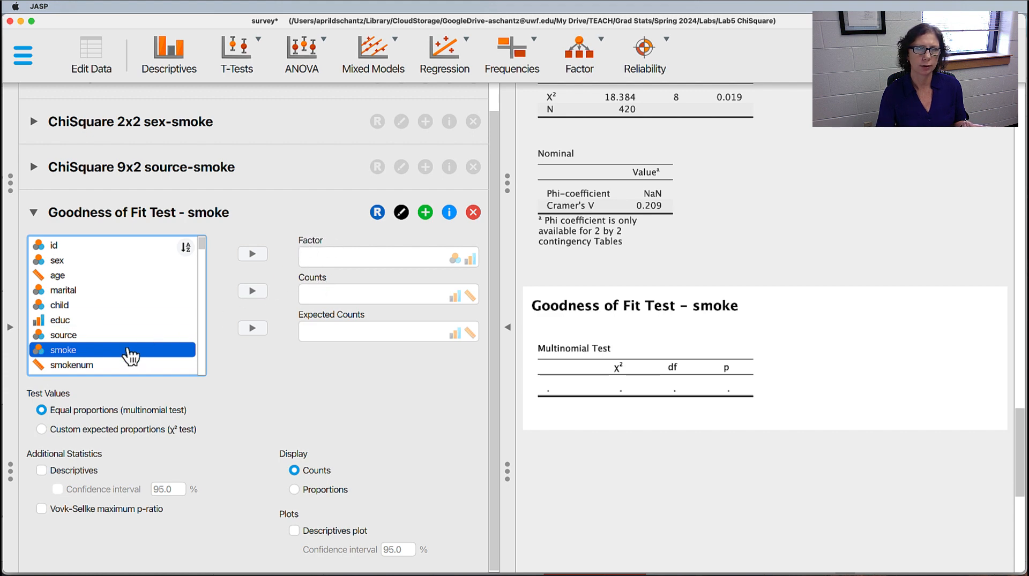
pyautogui.click(253, 257)
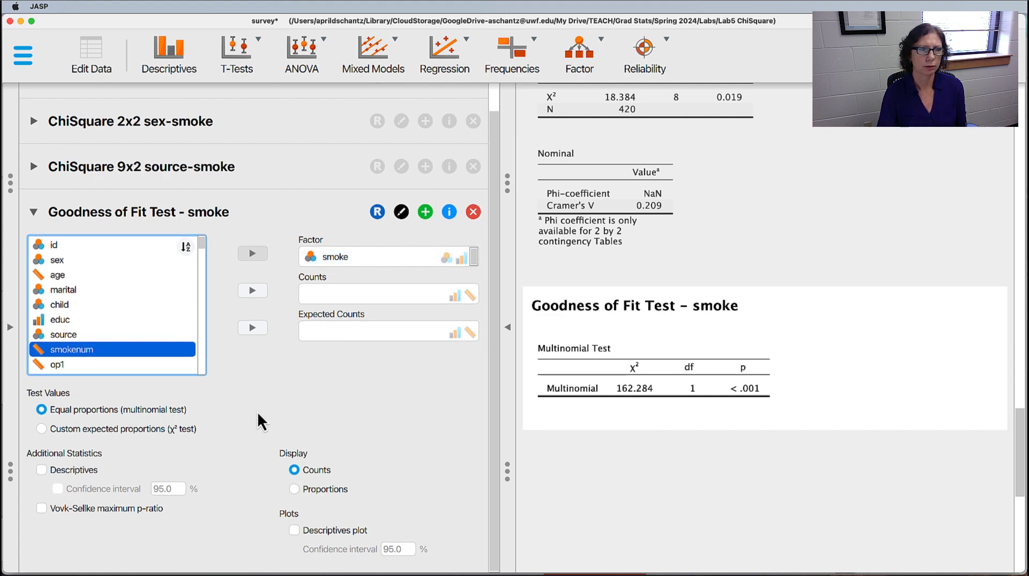
pyautogui.moveTo(601, 365)
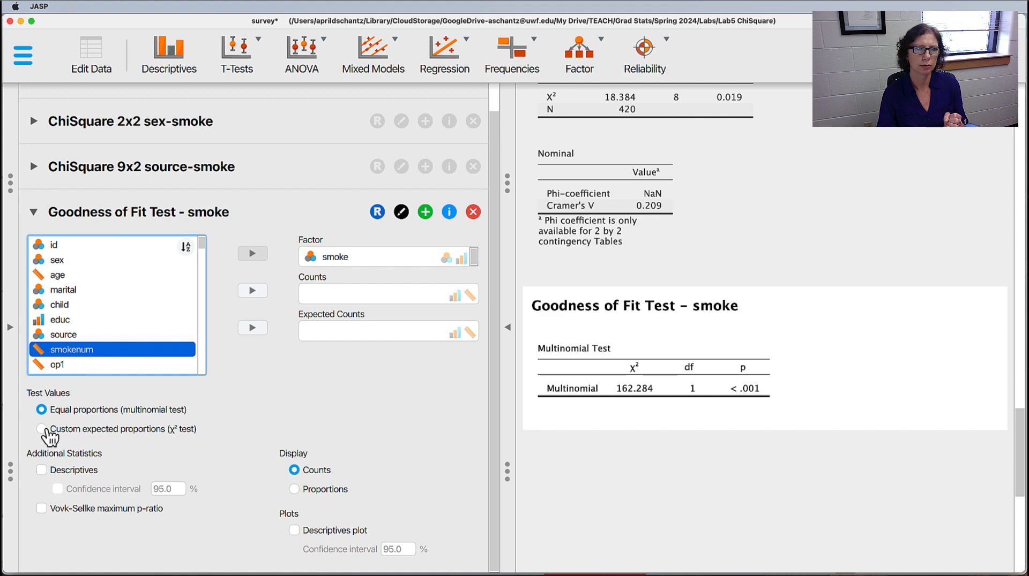
# Step: Test smoke against custom expected proportions of .2 for YES and .8 for NO
pyautogui.click(41, 430)
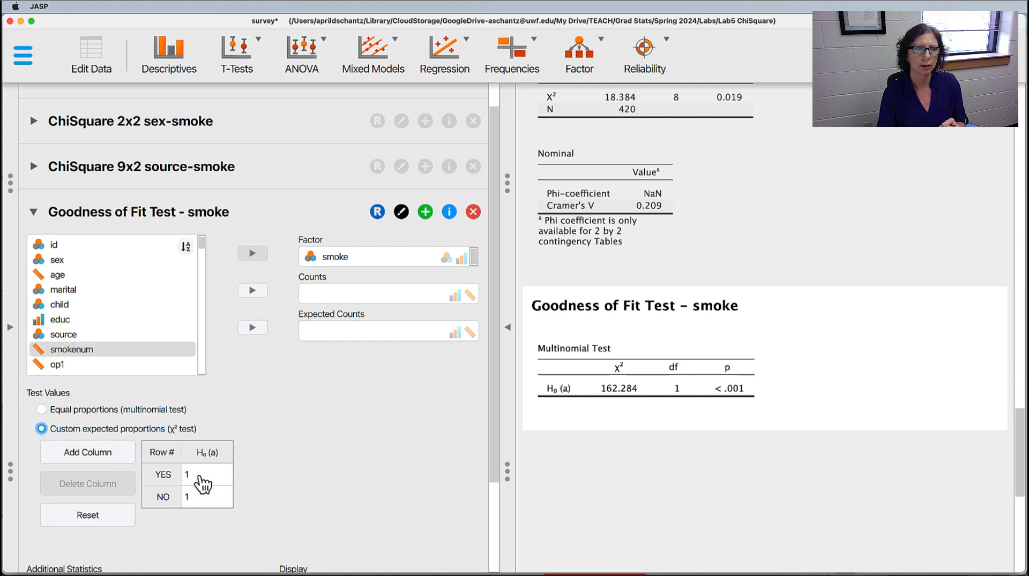
pyautogui.click(208, 476)
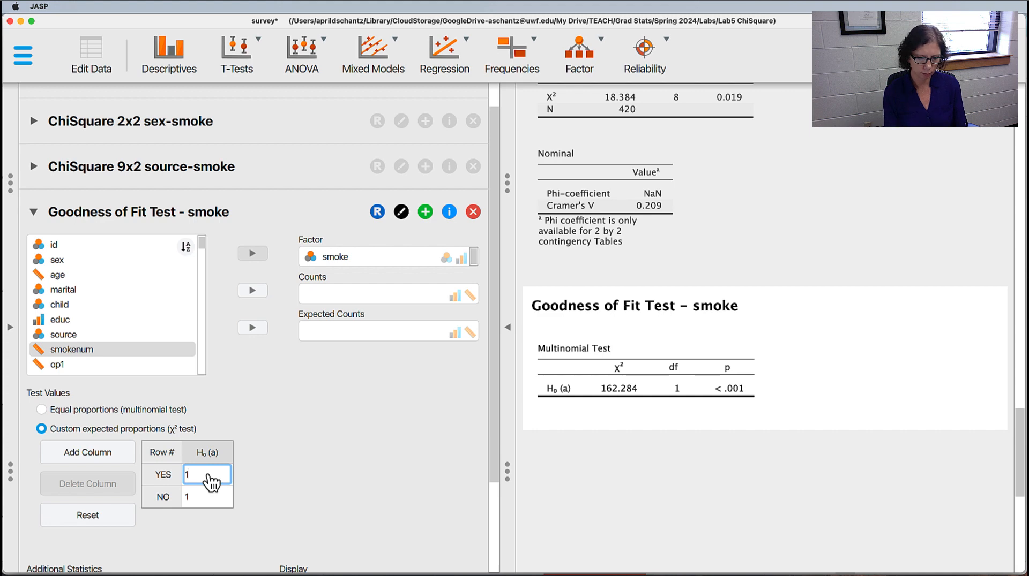
pyautogui.press('BackSpace')
pyautogui.write('.2')
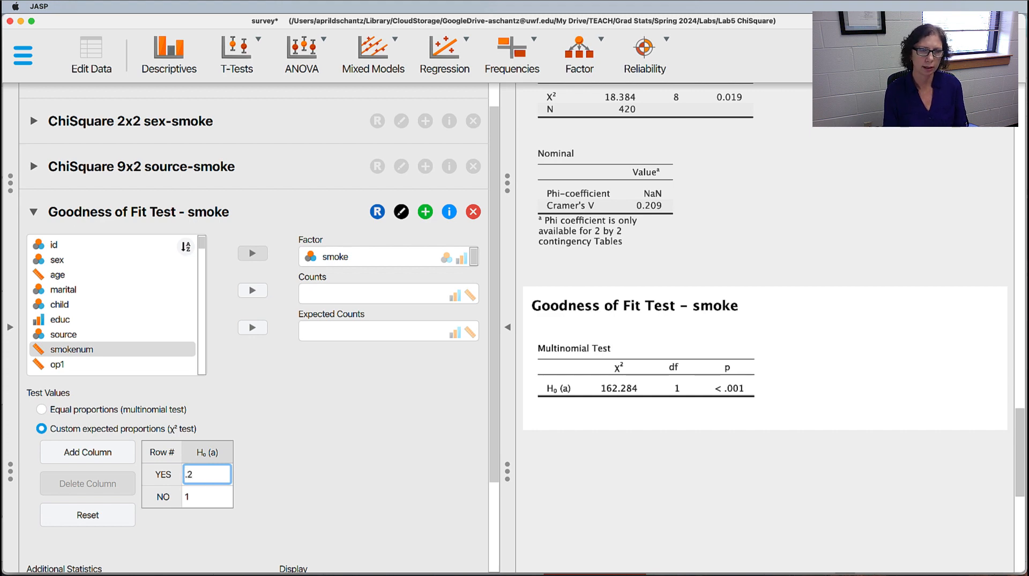
pyautogui.click(201, 501)
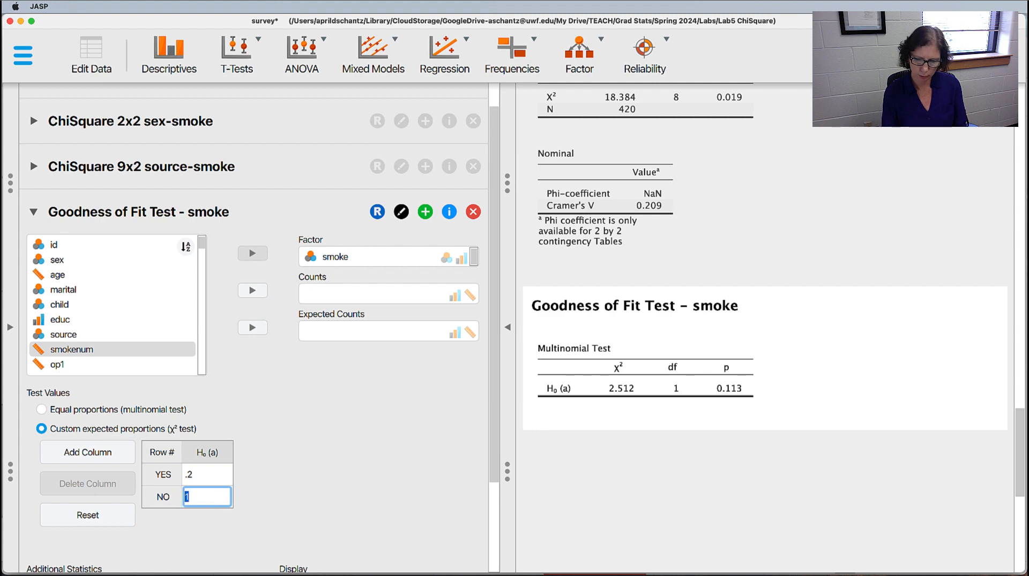
pyautogui.write('.8')
pyautogui.click(331, 499)
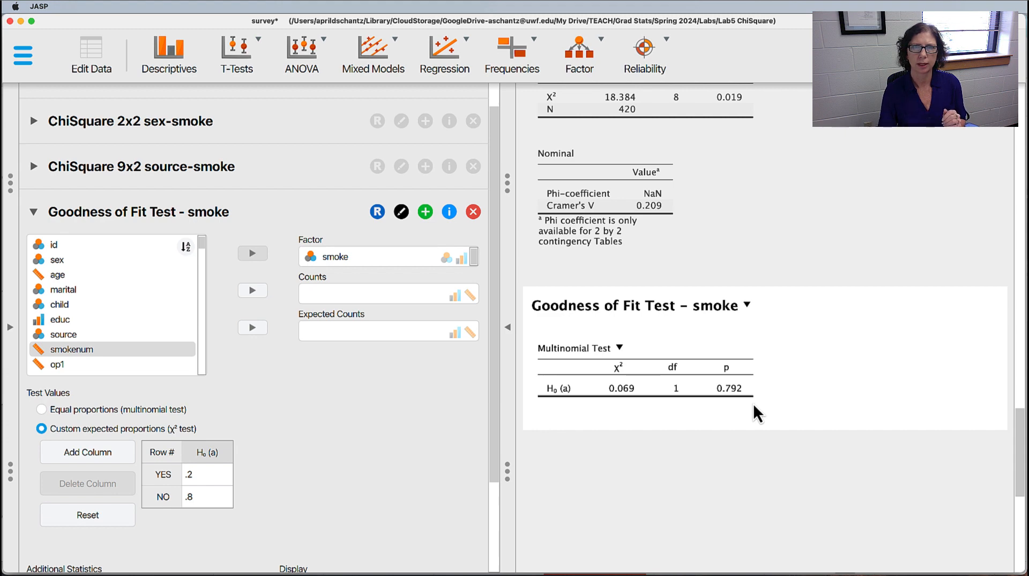
# Step: Examine the chi-square, df and p value of the smoke goodness of fit test with custom proportions
pyautogui.scroll(3, 870, 342)
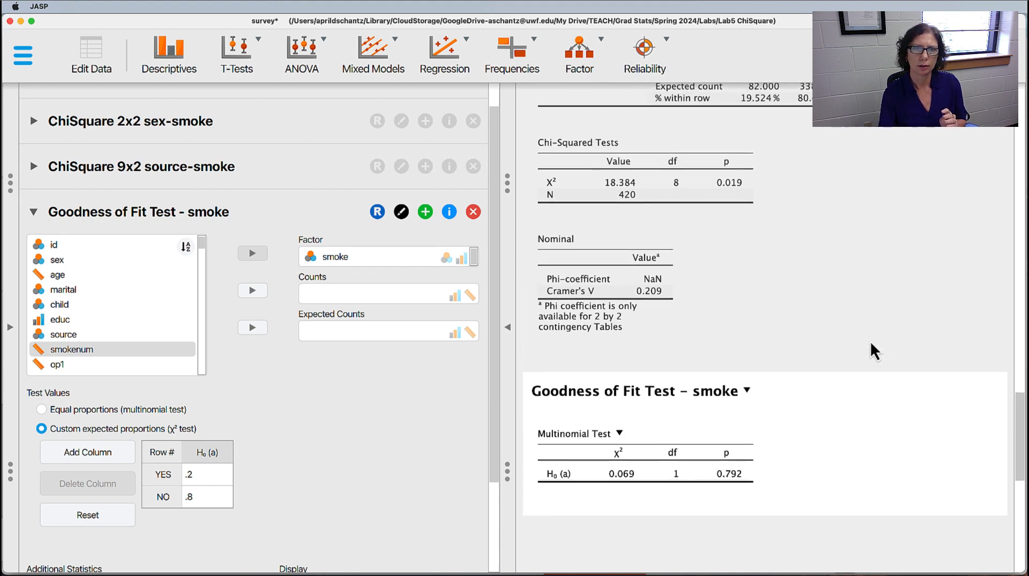
pyautogui.scroll(-5, 870, 342)
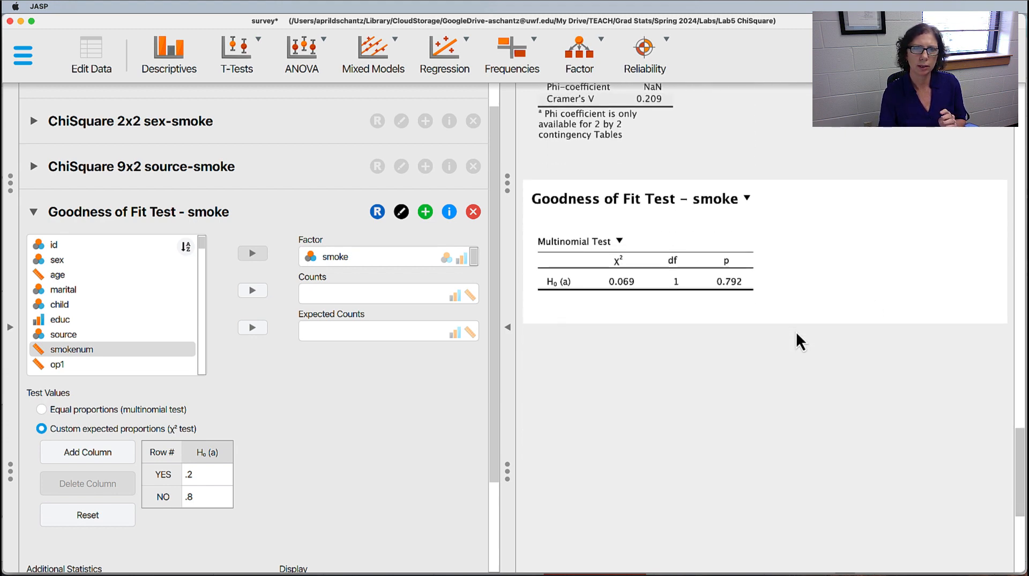
pyautogui.scroll(1, 796, 332)
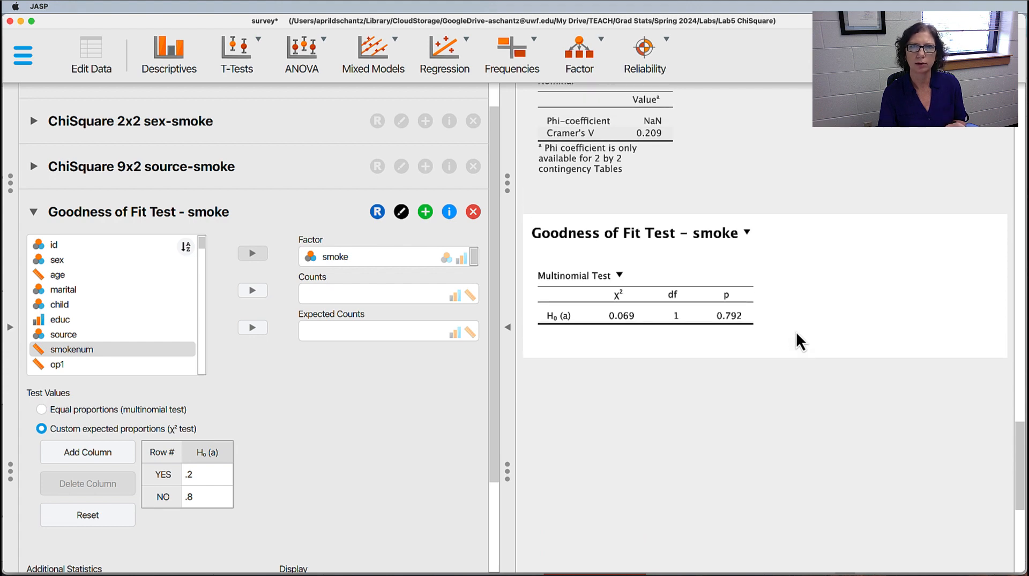
pyautogui.scroll(1, 795, 332)
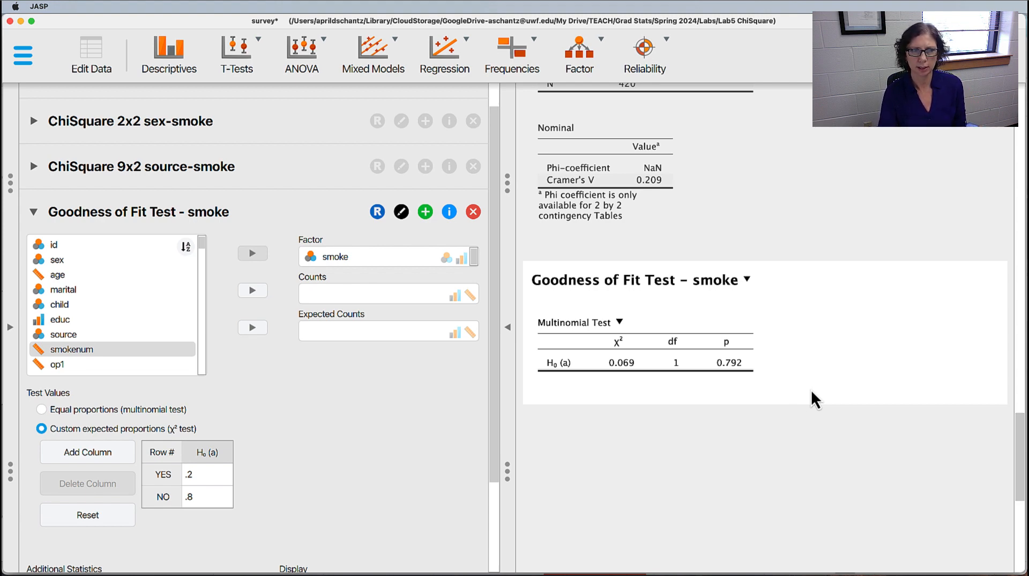
pyautogui.scroll(2, 831, 390)
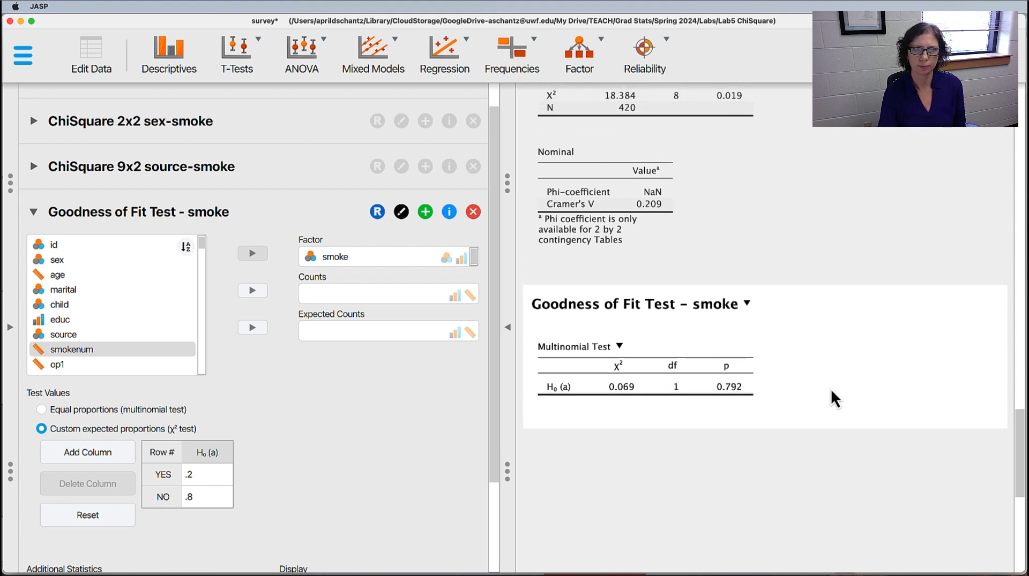
pyautogui.scroll(-2, 831, 390)
pyautogui.scroll(3, 831, 390)
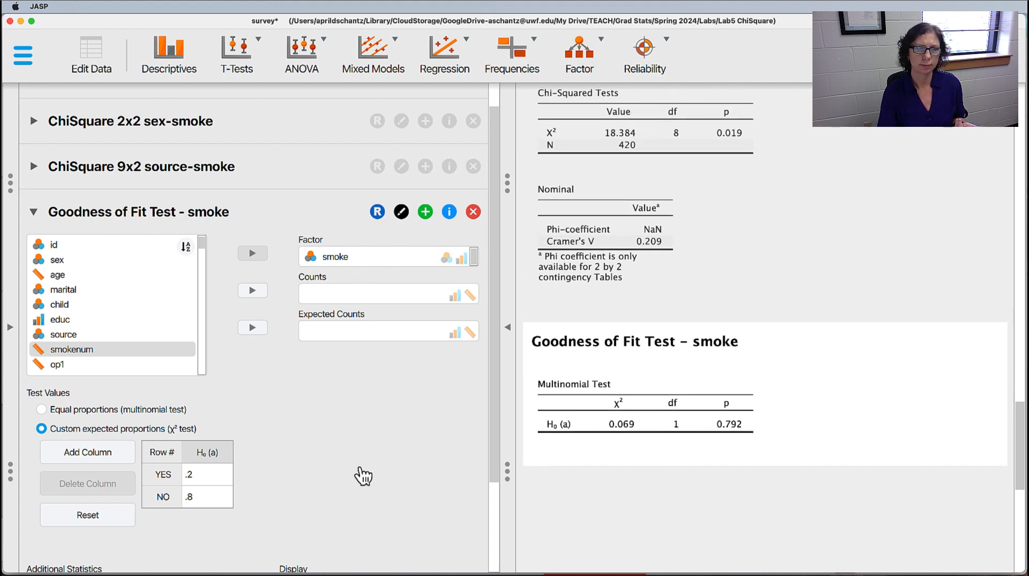
# Step: Add descriptives to the smoke goodness of fit test and compare observed with expected counts
pyautogui.scroll(-5, 351, 466)
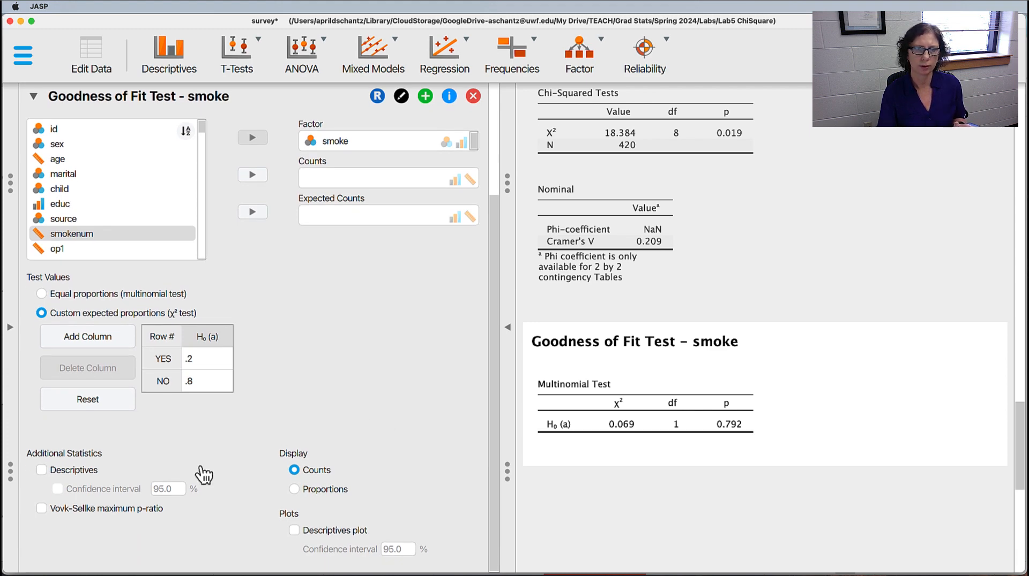
pyautogui.click(41, 471)
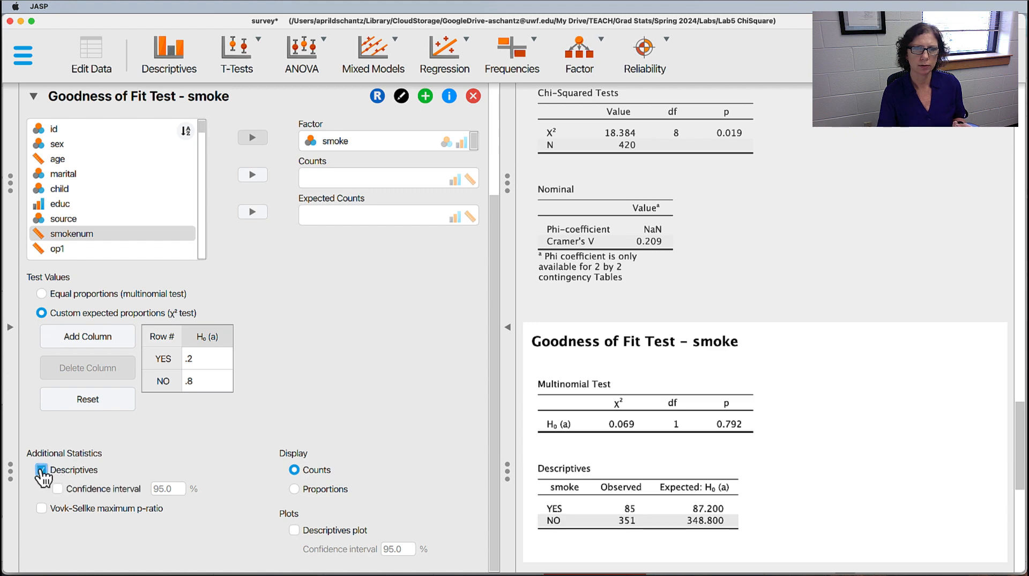
pyautogui.scroll(-3, 852, 428)
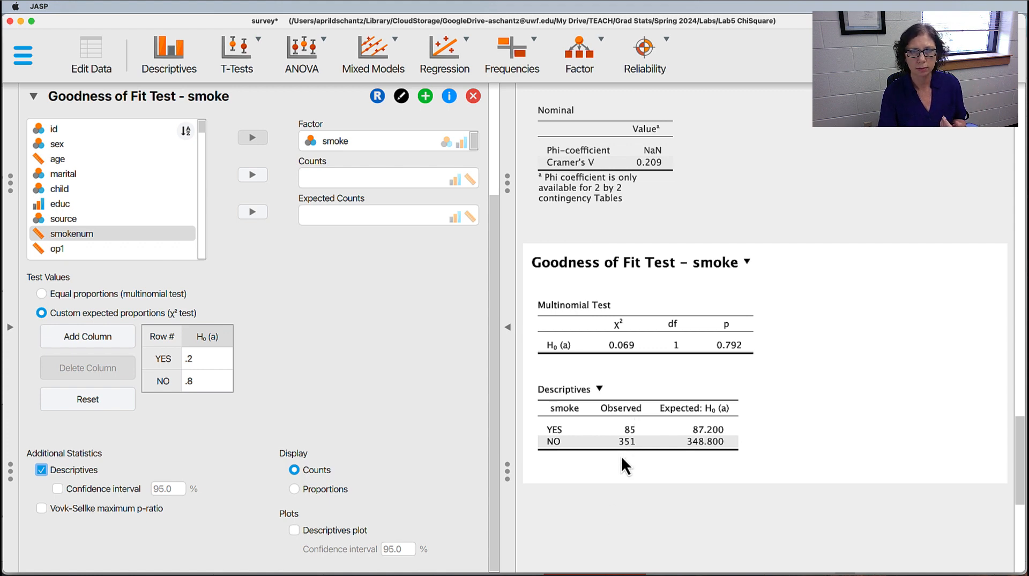
# Step: Expand the Descriptive Statistics analysis and review the frequency tables for smoke, source and sex
pyautogui.scroll(3, 381, 442)
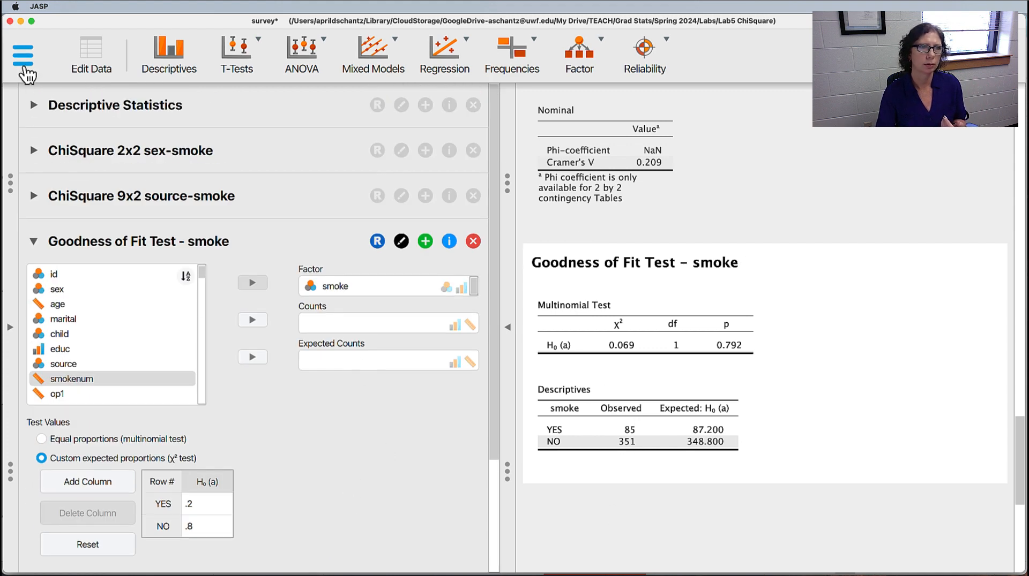
pyautogui.click(33, 106)
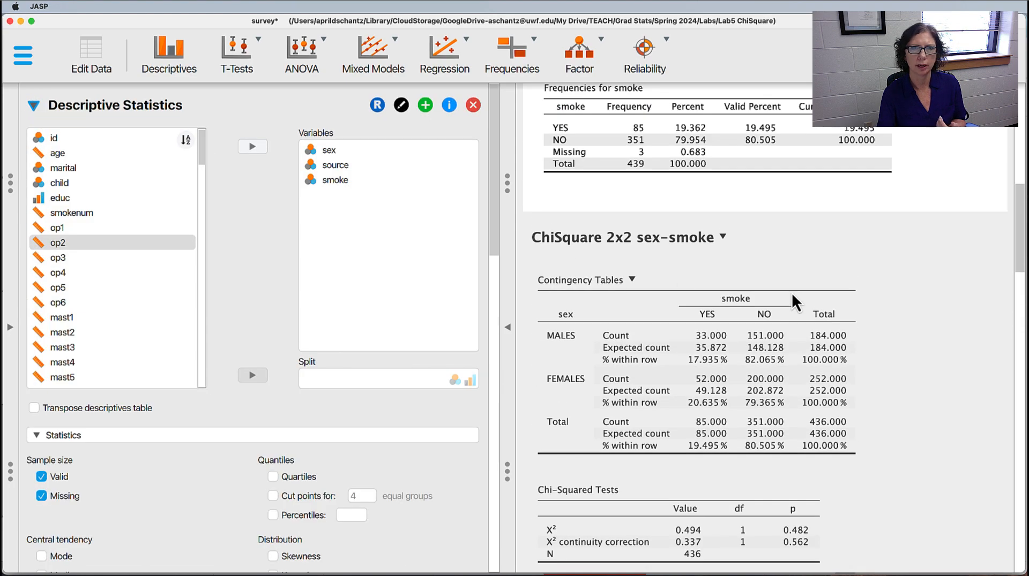
pyautogui.scroll(5, 789, 291)
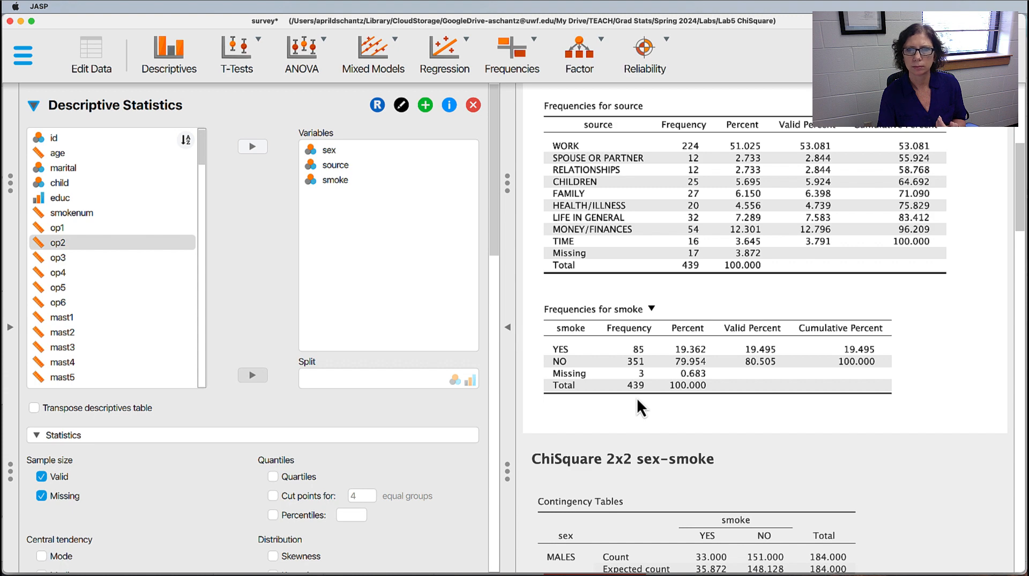
pyautogui.scroll(6, 678, 408)
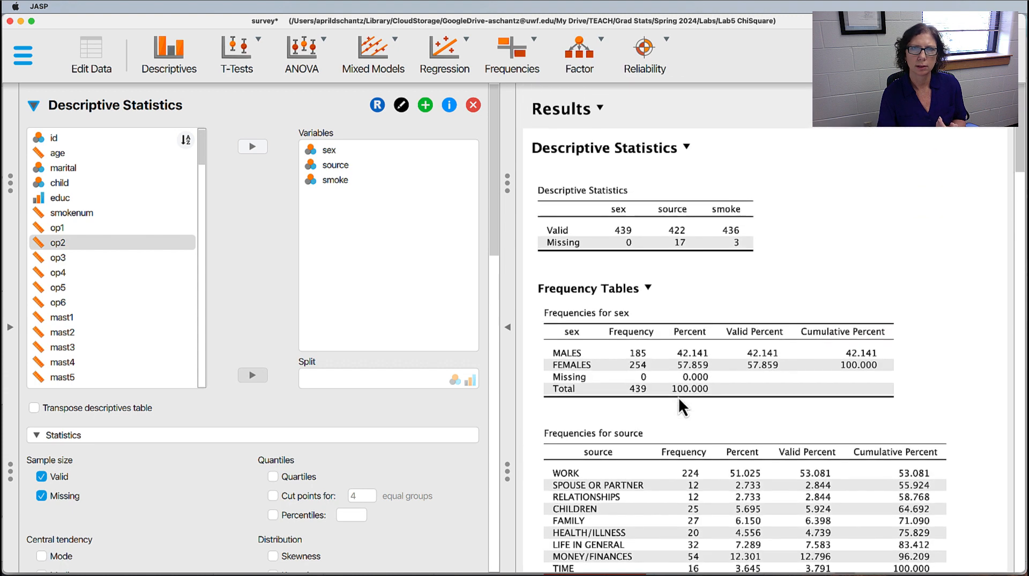
pyautogui.scroll(-1, 678, 398)
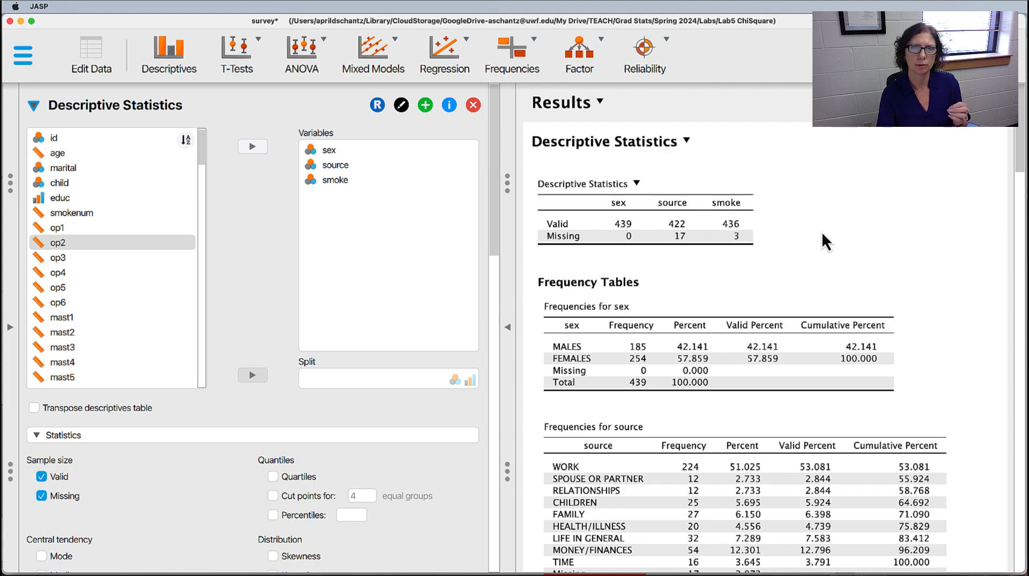
# Step: Review the smoke goodness of fit results and collapse the Descriptive Statistics analysis
pyautogui.scroll(-15, 821, 231)
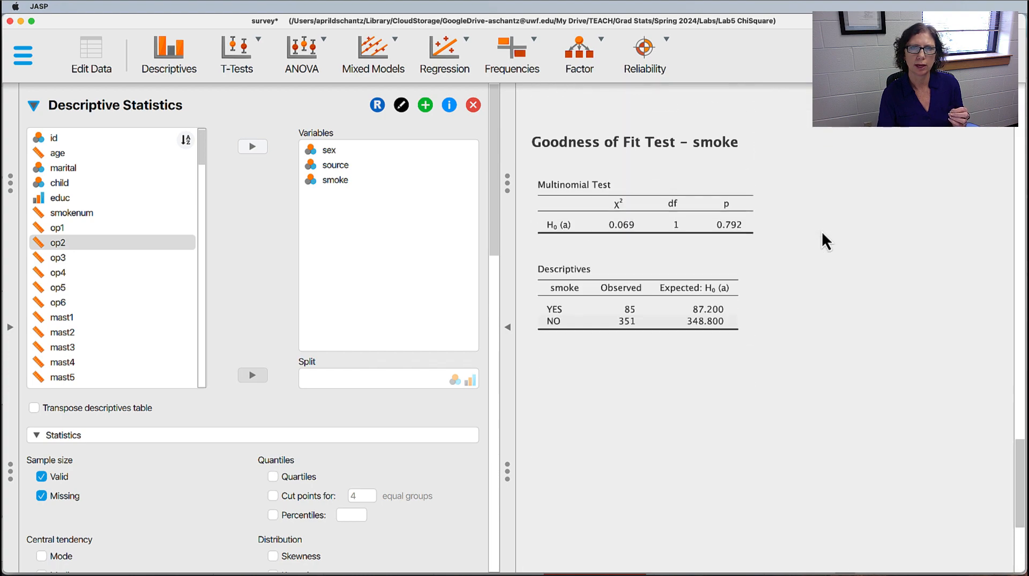
pyautogui.scroll(2, 821, 231)
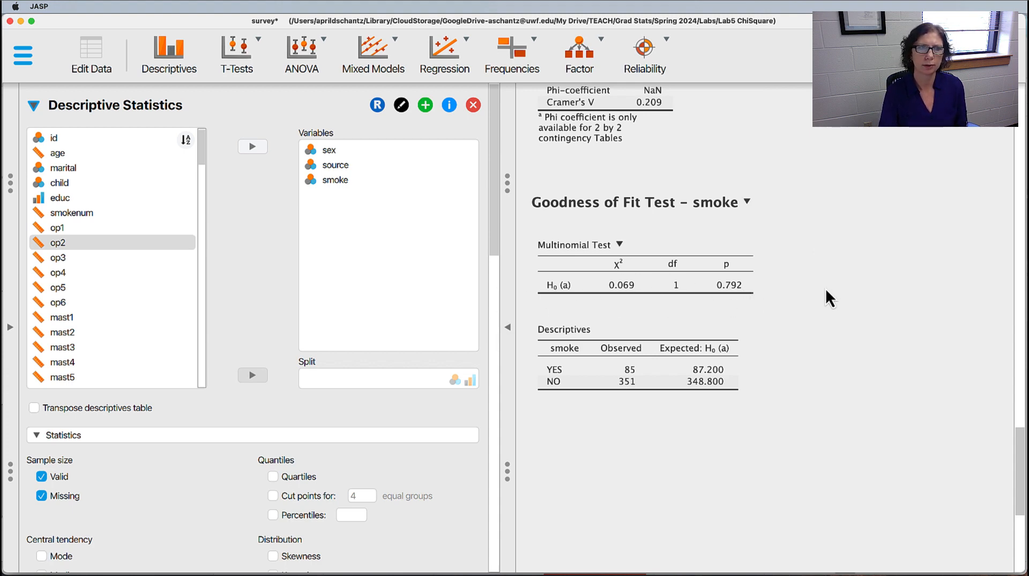
pyautogui.click(32, 108)
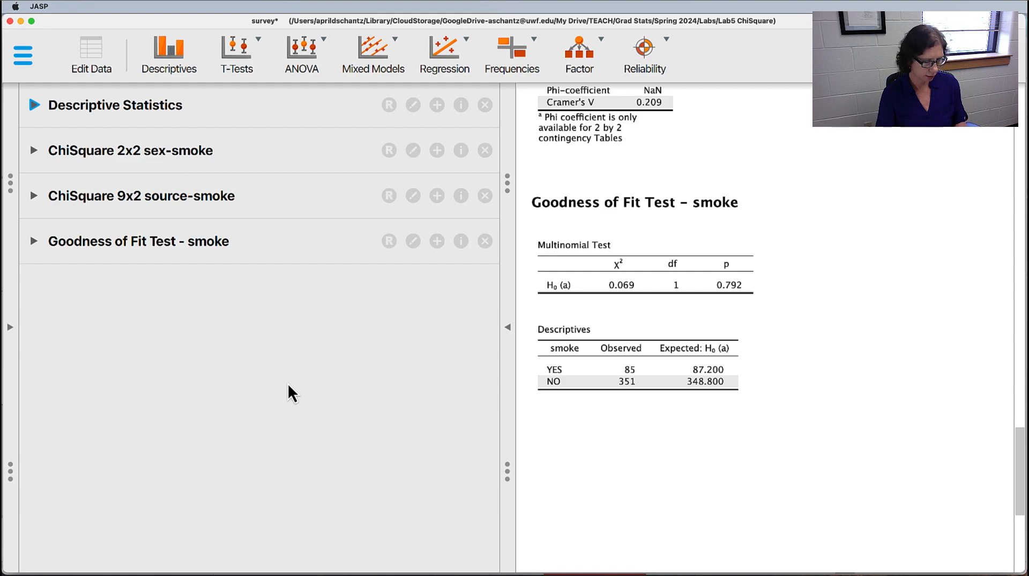
# Step: Switch to the lab sheet in Microsoft Word and read the Task 3 goodness of fit results write-up example, highlighting its key phrases
pyautogui.press('super+Tab')
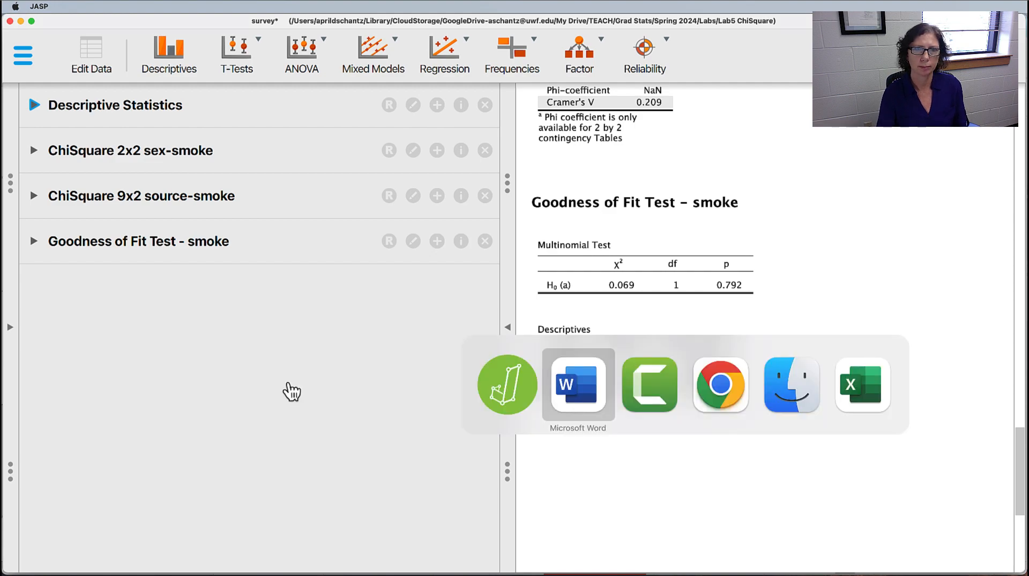
pyautogui.scroll(-10, 419, 279)
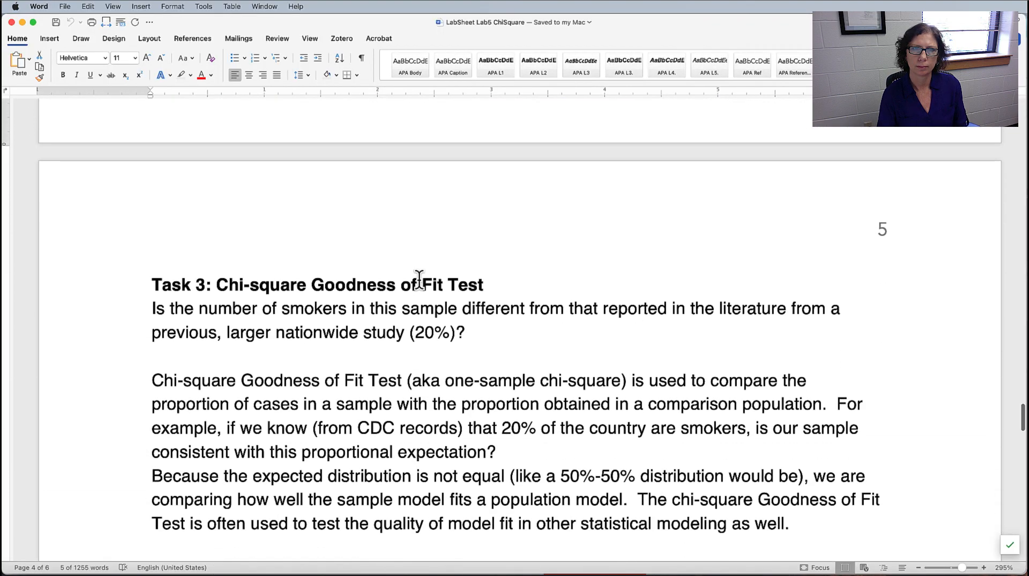
pyautogui.scroll(-15, 419, 279)
pyautogui.scroll(5, 419, 279)
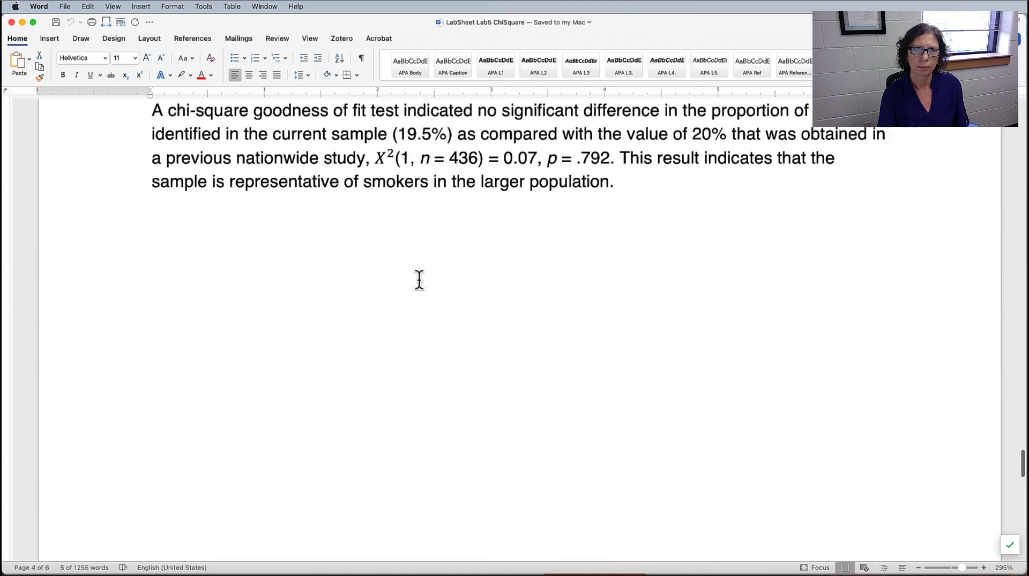
pyautogui.scroll(3, 419, 279)
pyautogui.moveTo(191, 275); pyautogui.dragTo(533, 278)
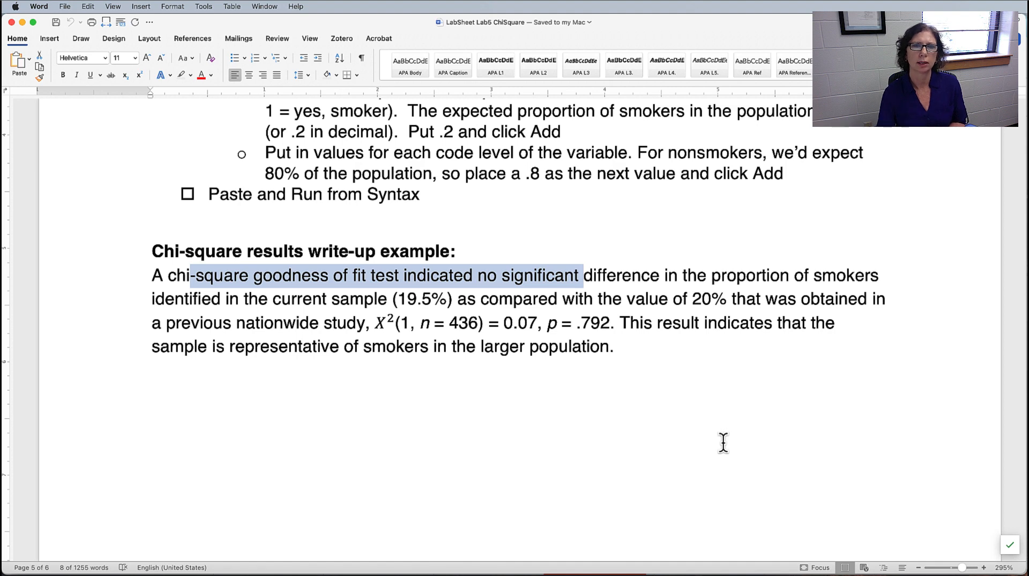
pyautogui.moveTo(374, 324); pyautogui.dragTo(763, 324)
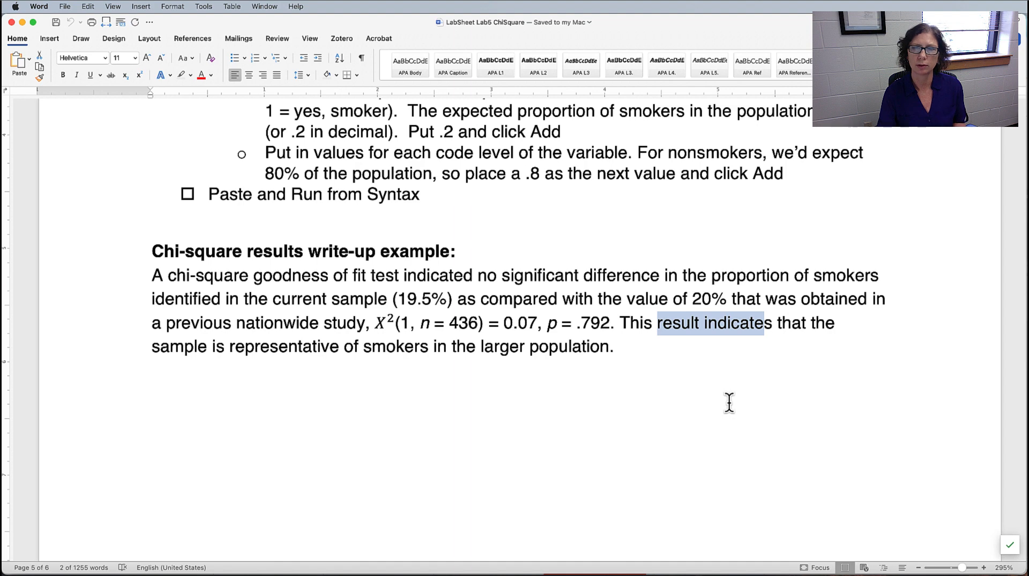
pyautogui.scroll(3, 691, 423)
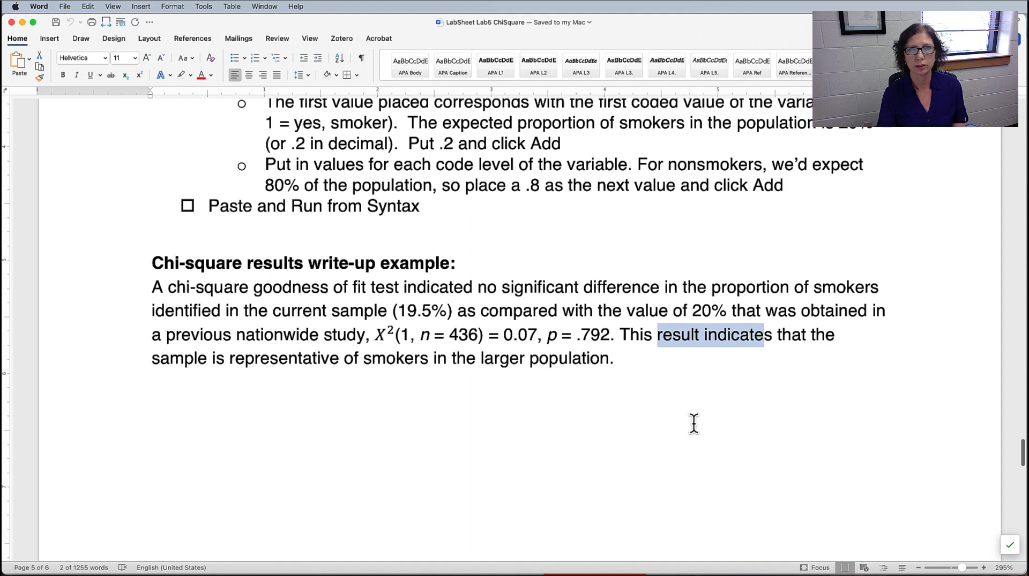
# Step: Return to JASP and look back through the results from the goodness of fit test up to the Descriptive Statistics output
pyautogui.press('super+Tab')
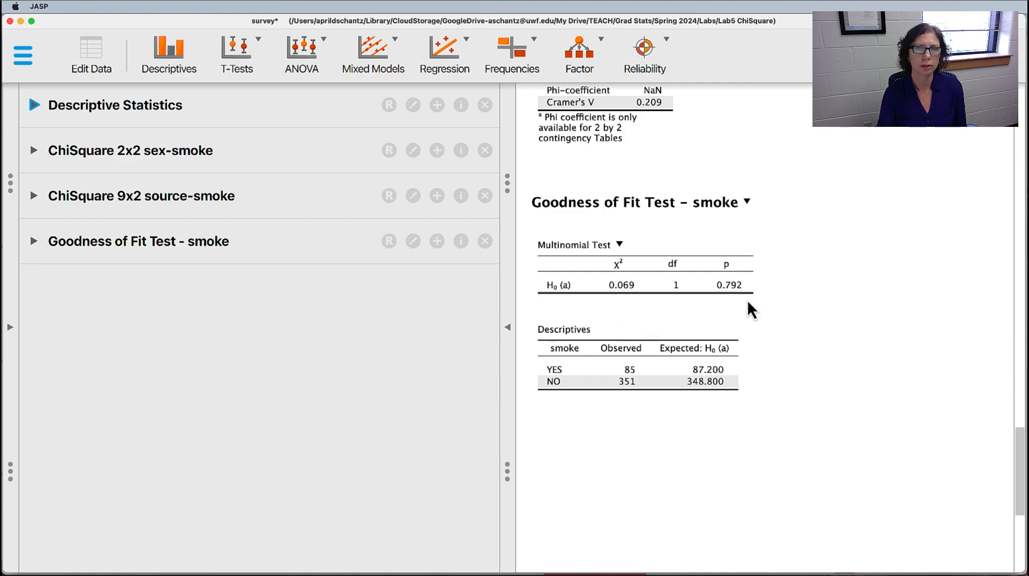
pyautogui.scroll(15, 748, 300)
pyautogui.scroll(10, 748, 300)
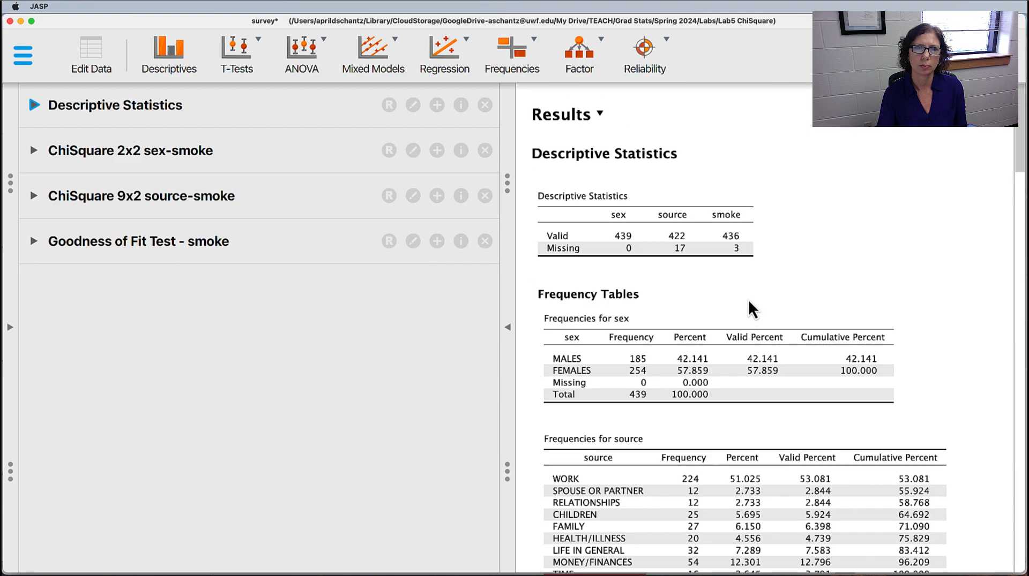